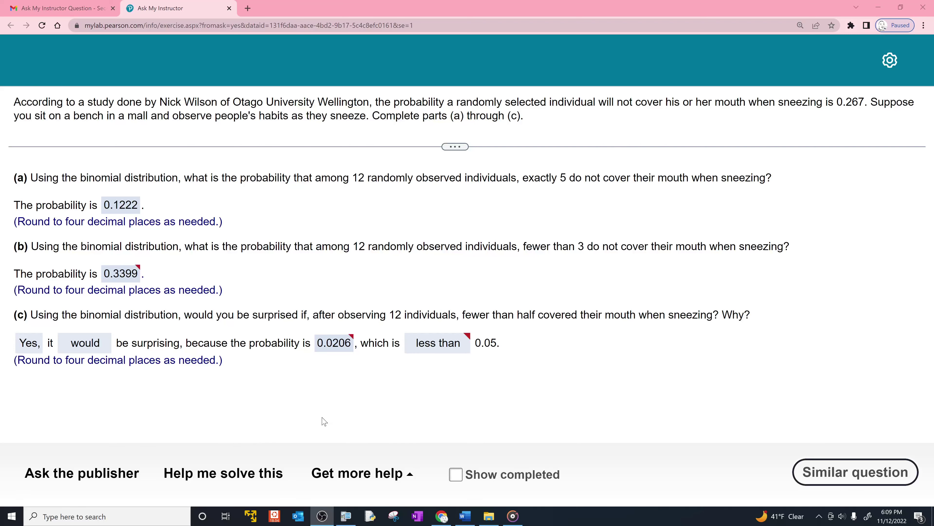
# Step: Bring TI-SmartView forward, browse the DISTR list's binompdf and binomcdf, then return to a blank home screen
pyautogui.click(345, 516)
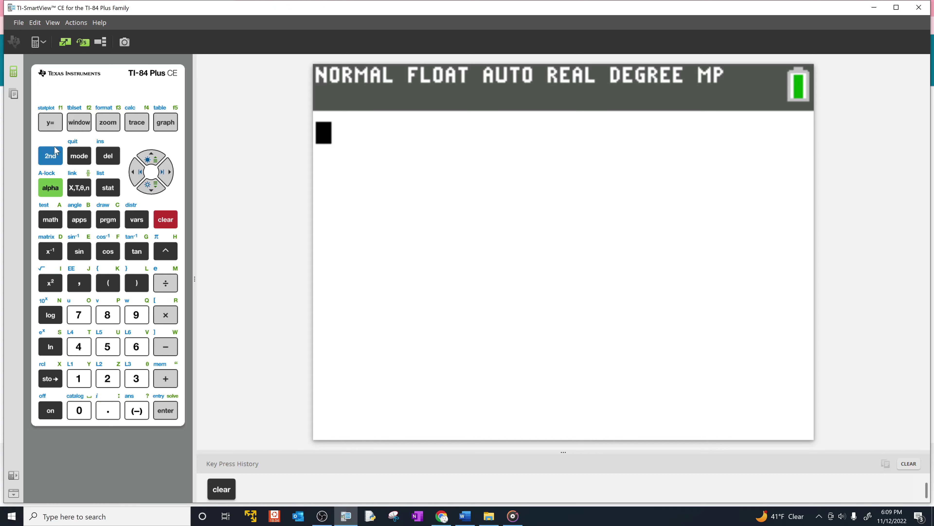
pyautogui.click(50, 155)
pyautogui.click(137, 220)
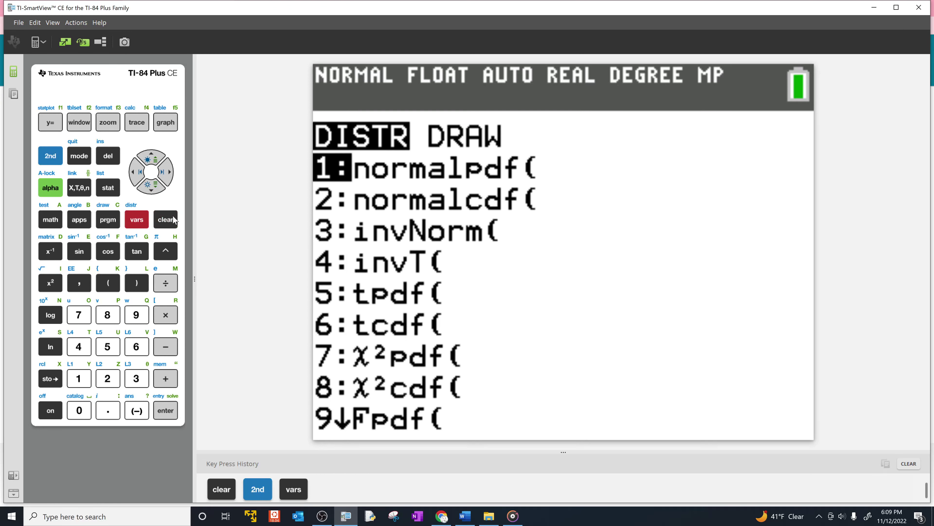
pyautogui.click(153, 186)
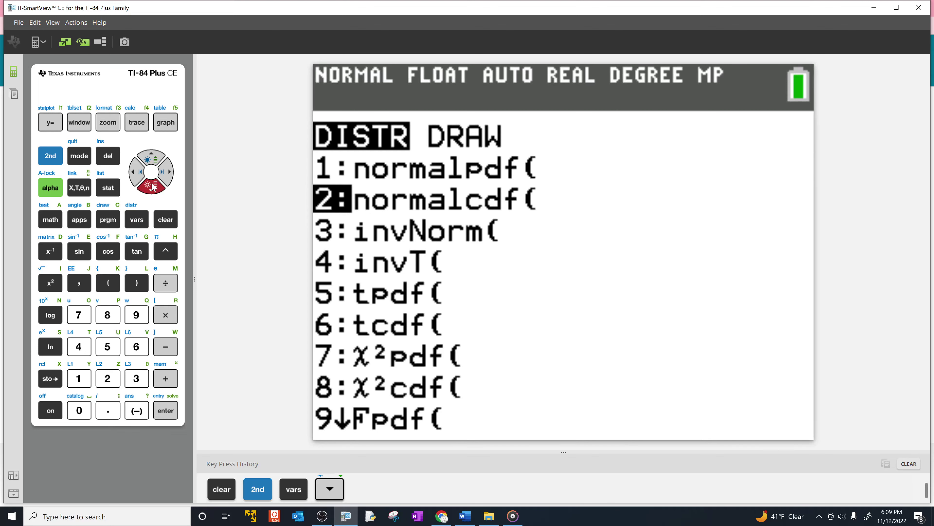
pyautogui.moveTo(153, 186); pyautogui.dragTo(152, 186)
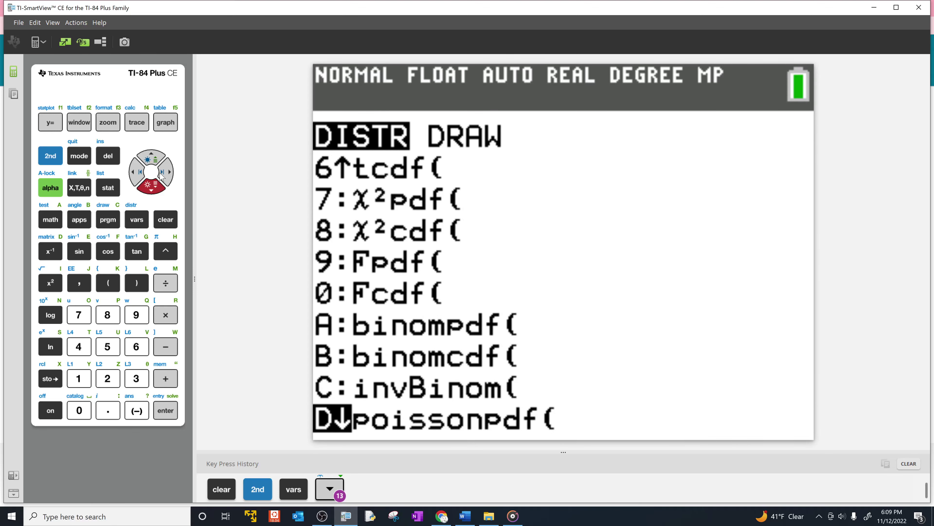
pyautogui.click(151, 156)
pyautogui.click(151, 156)
pyautogui.click(151, 156)
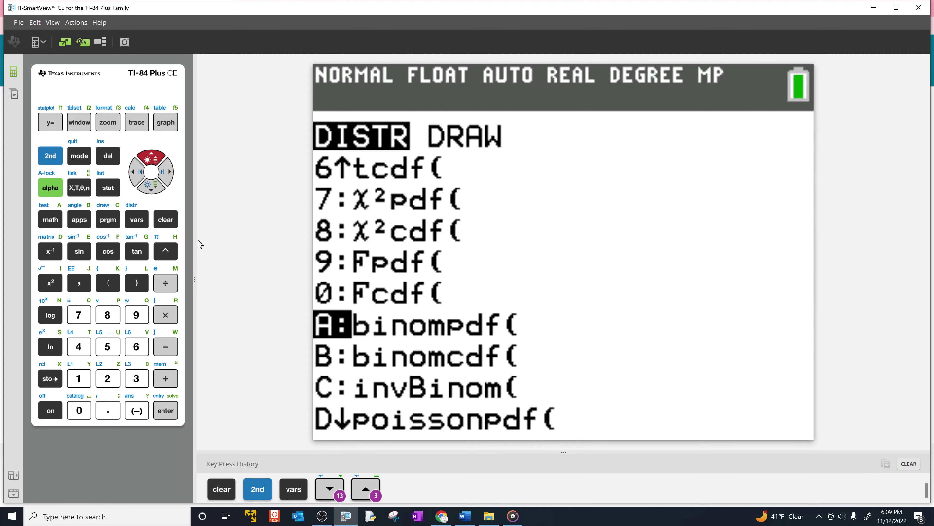
pyautogui.click(149, 186)
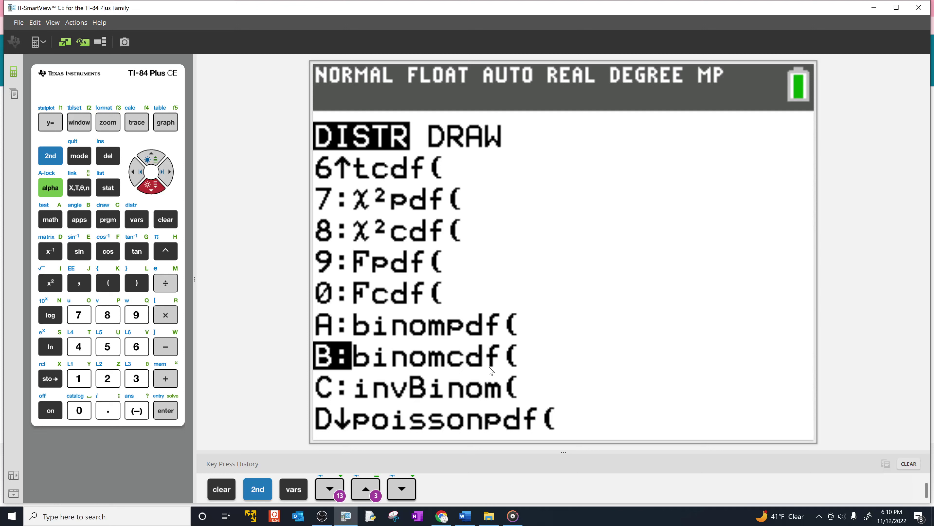
pyautogui.click(152, 162)
pyautogui.click(165, 411)
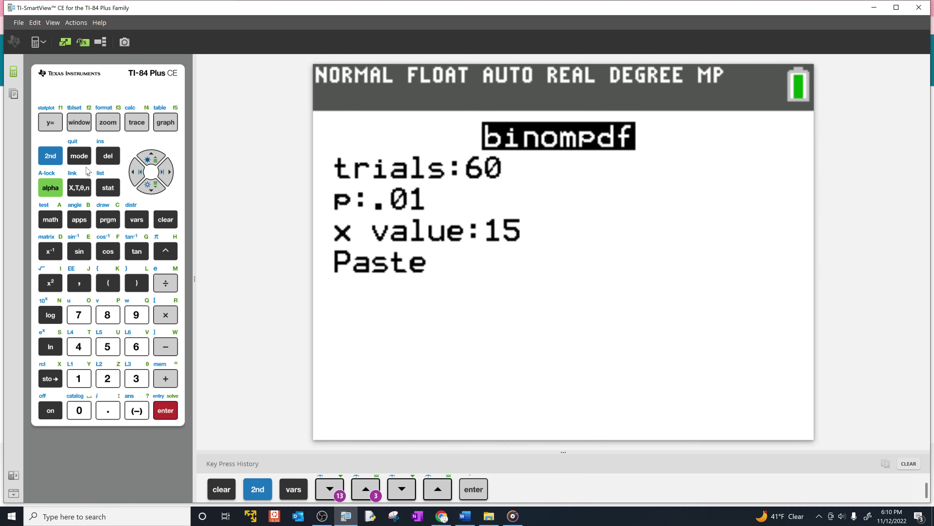
pyautogui.click(85, 159)
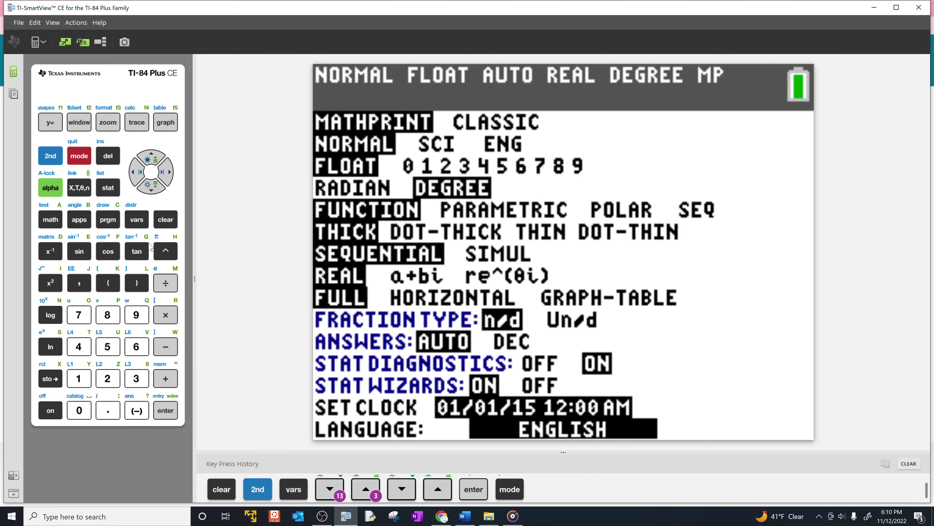
pyautogui.click(166, 220)
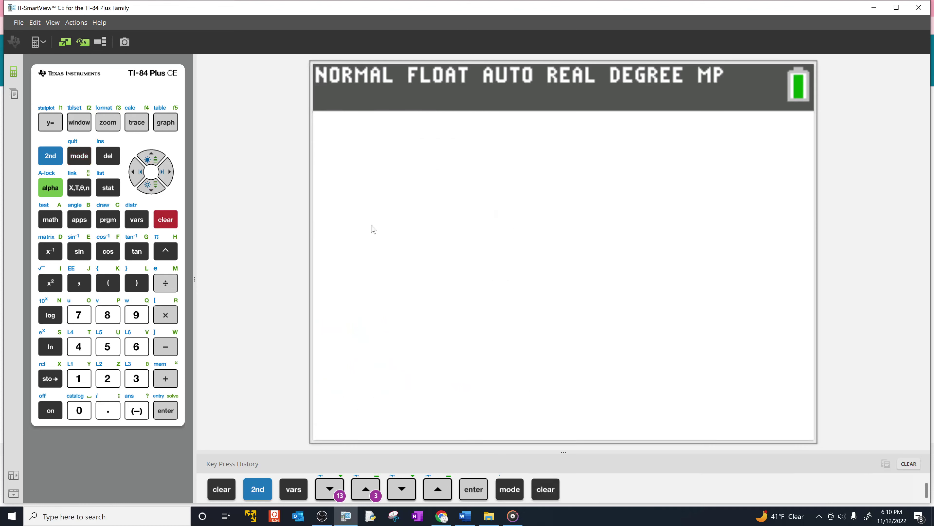
# Step: Clear the recalled 1-(0.51)^10 entry and reopen DISTR with binompdf( highlighted
pyautogui.click(50, 156)
pyautogui.click(167, 410)
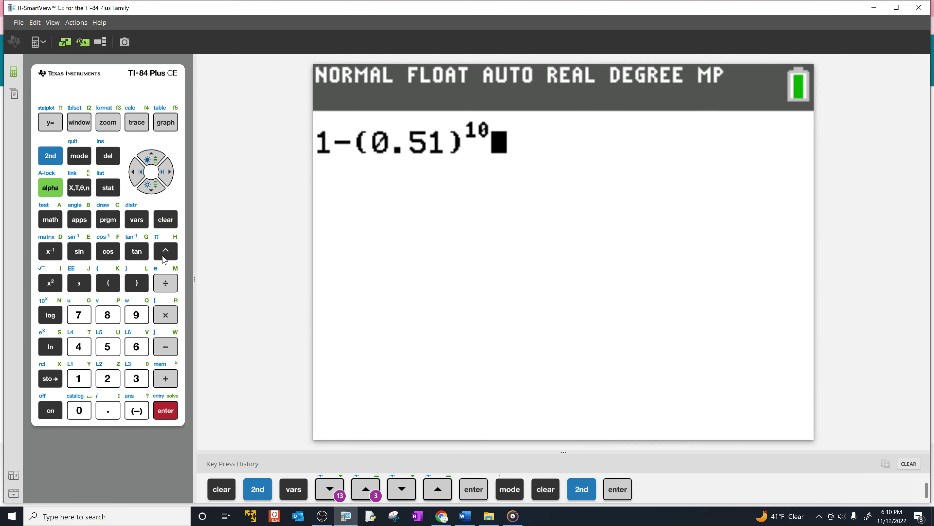
pyautogui.click(165, 220)
pyautogui.click(50, 156)
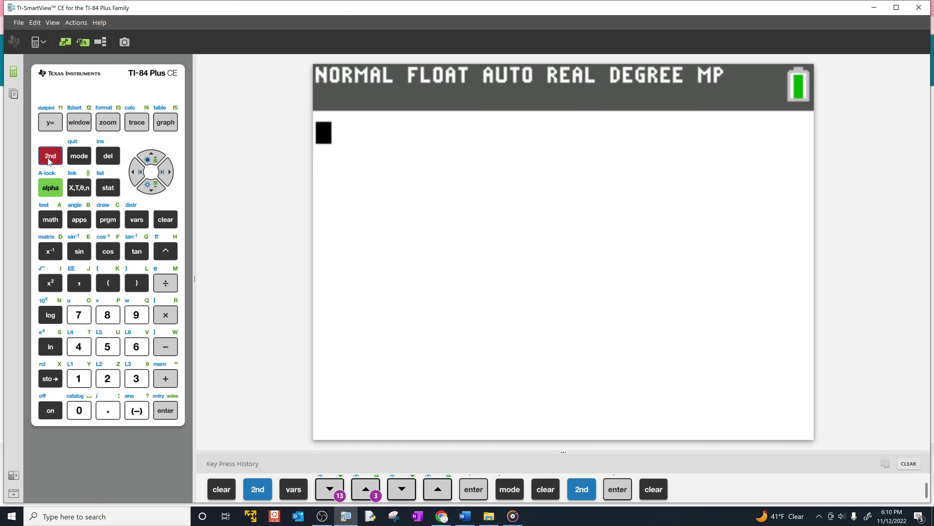
pyautogui.click(137, 219)
pyautogui.click(151, 157)
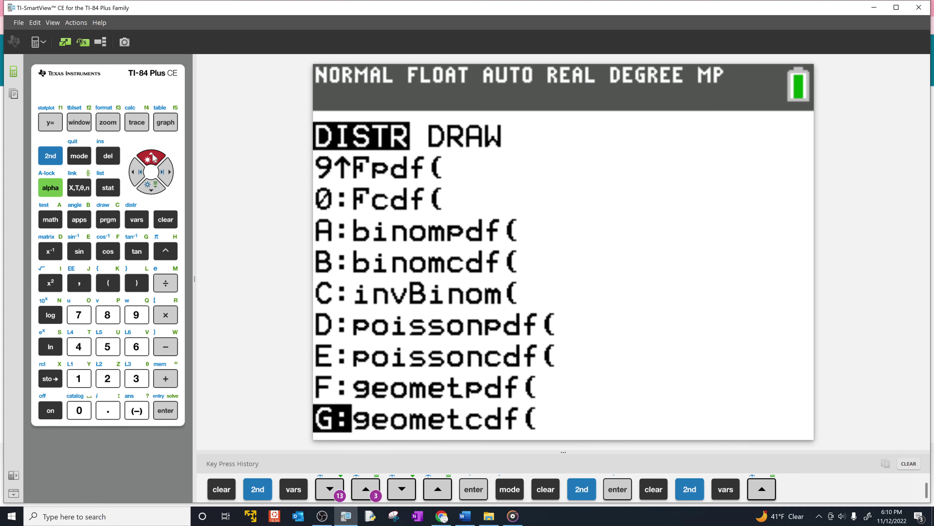
pyautogui.click(153, 157)
pyautogui.click(152, 157)
pyautogui.click(153, 158)
pyautogui.click(152, 157)
pyautogui.click(152, 158)
pyautogui.click(152, 157)
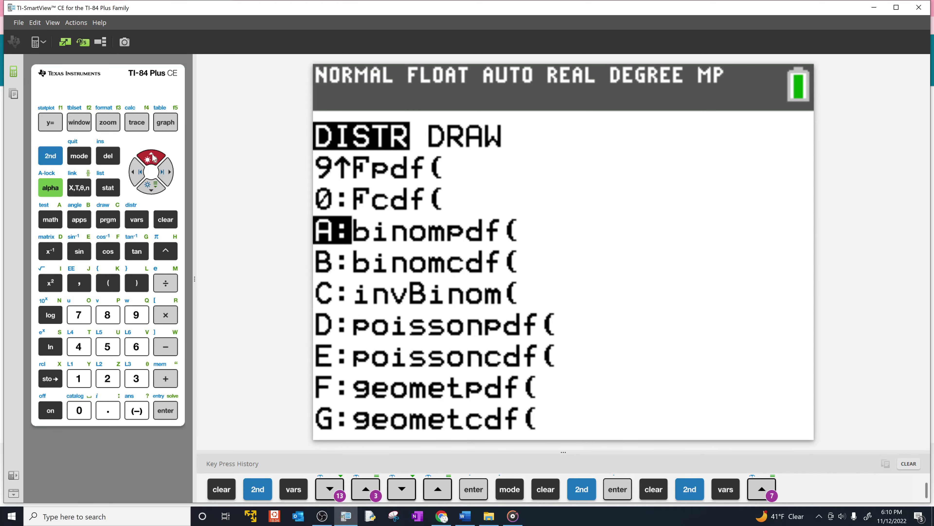
# Step: In the binompdf wizard, enter 12 trials and probability .267
pyautogui.click(165, 410)
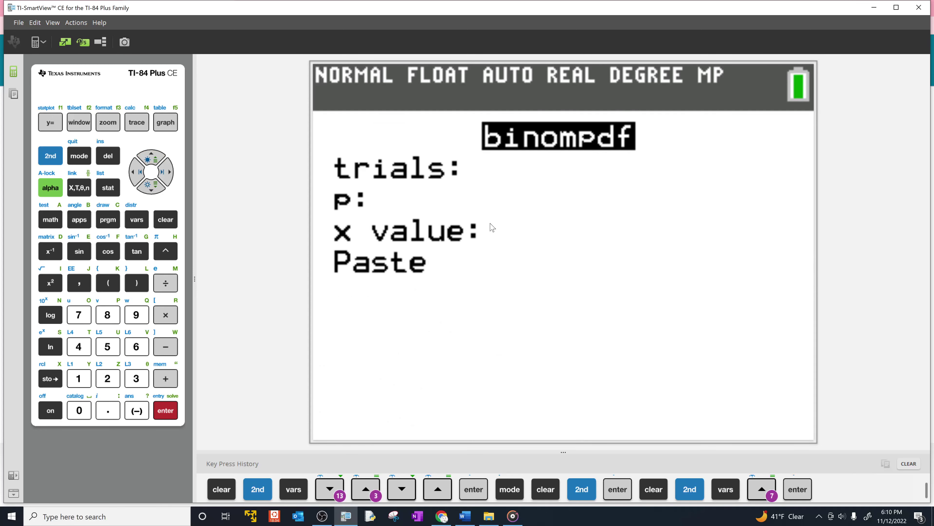
pyautogui.click(79, 379)
pyautogui.click(107, 378)
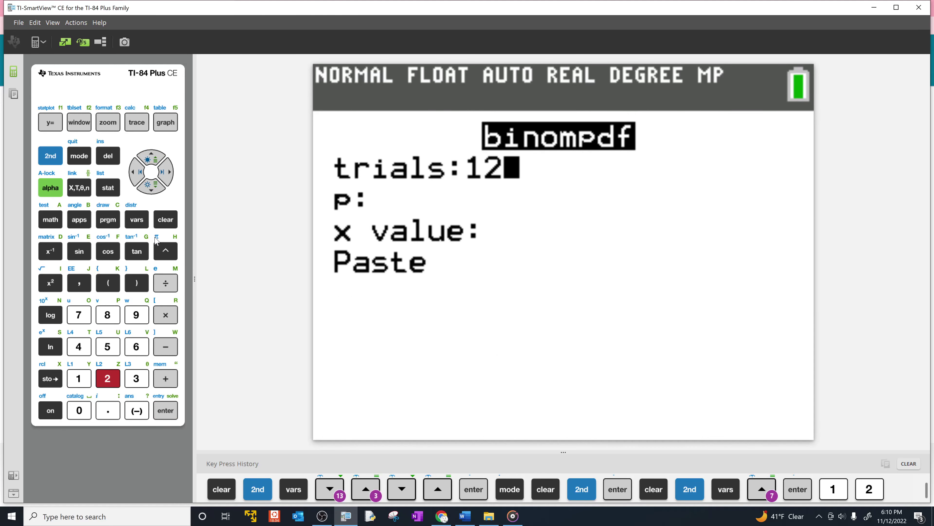
pyautogui.click(155, 187)
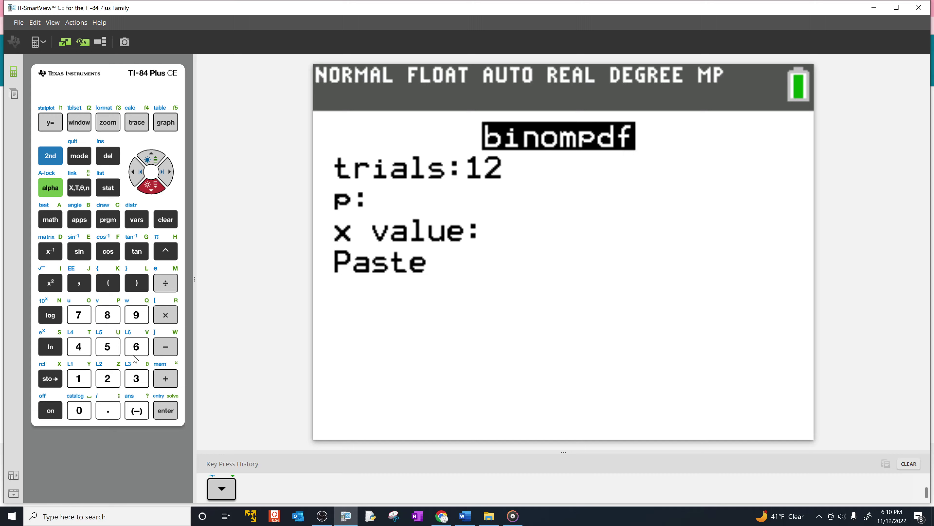
pyautogui.moveTo(361, 8); pyautogui.dragTo(366, 76)
pyautogui.doubleClick(367, 77)
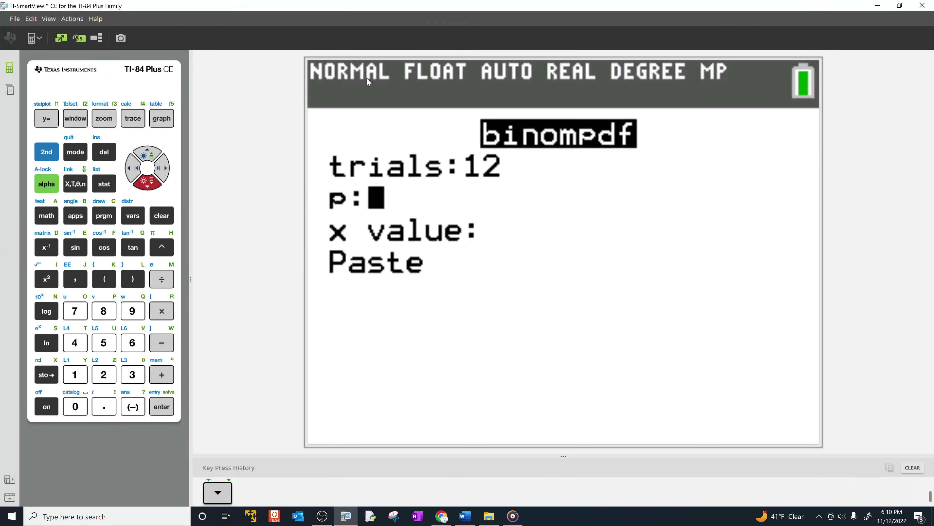
pyautogui.click(99, 406)
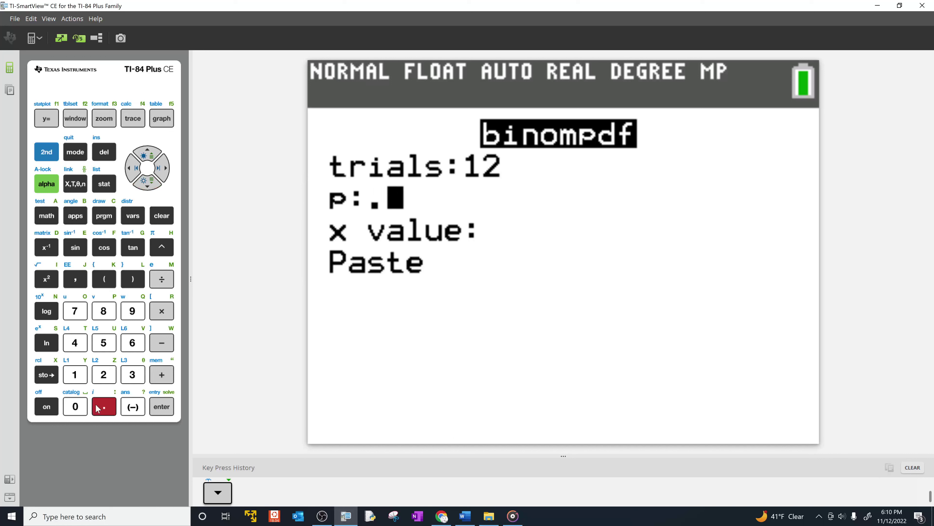
pyautogui.click(110, 373)
pyautogui.click(134, 345)
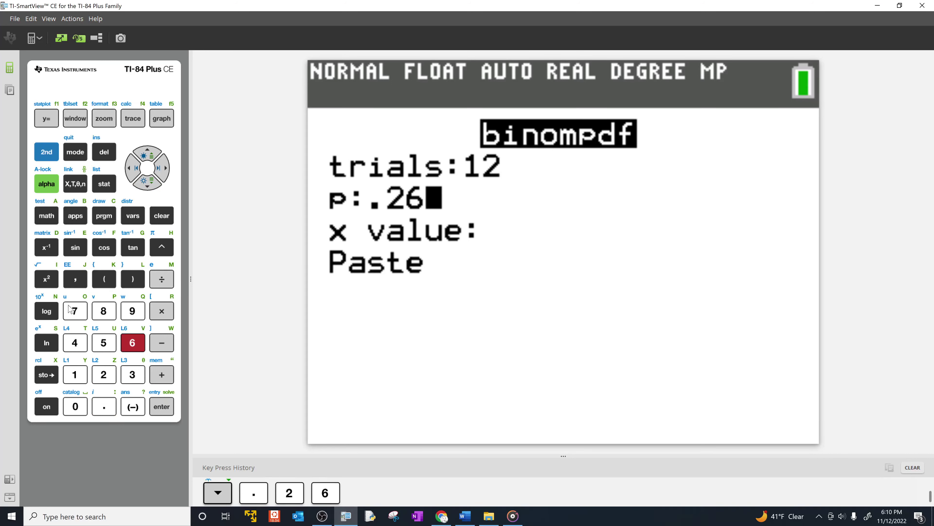
pyautogui.click(75, 310)
# Step: Set the x value to 5 and paste binompdf(12,.267,5) onto the home screen
pyautogui.click(149, 188)
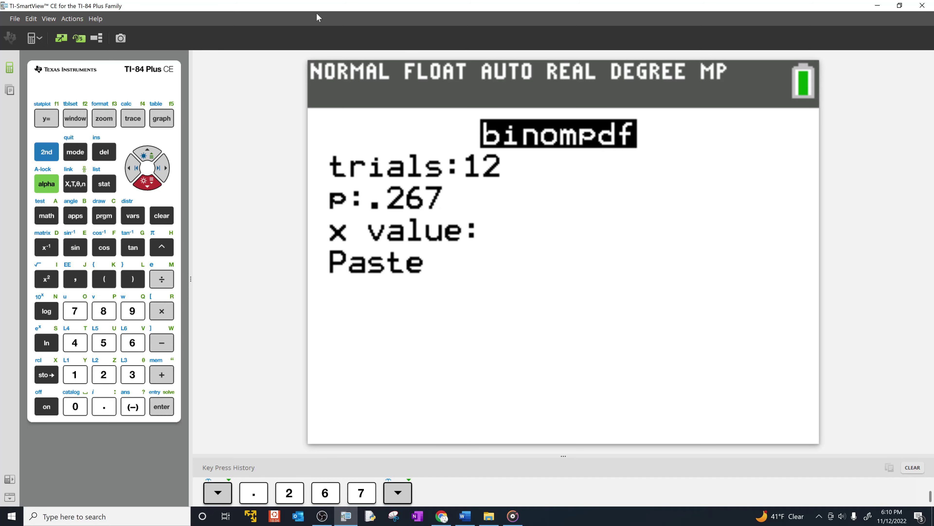
pyautogui.moveTo(322, 5); pyautogui.dragTo(329, 98)
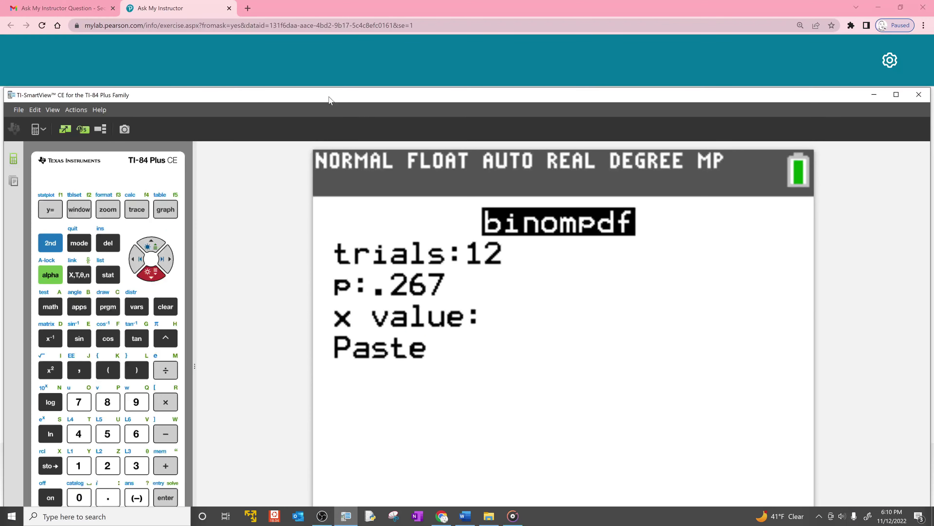
pyautogui.doubleClick(330, 97)
pyautogui.click(103, 343)
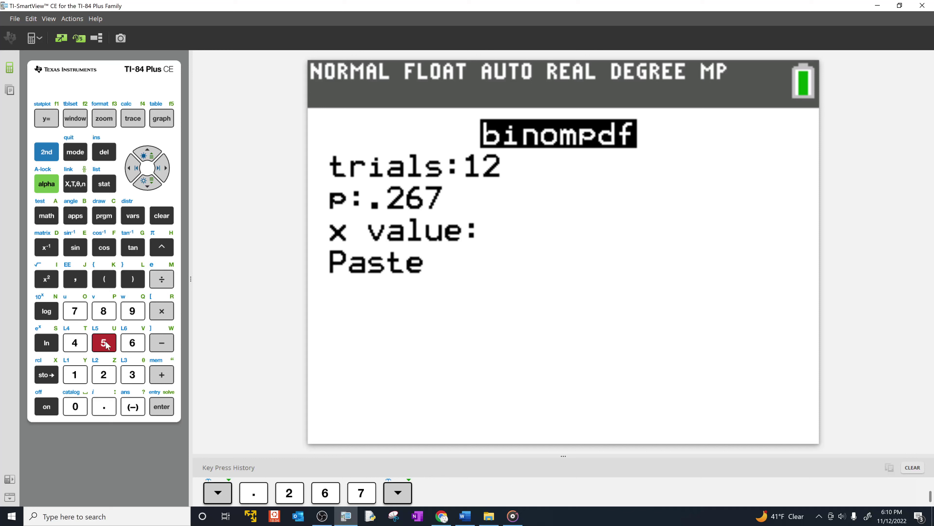
pyautogui.click(161, 407)
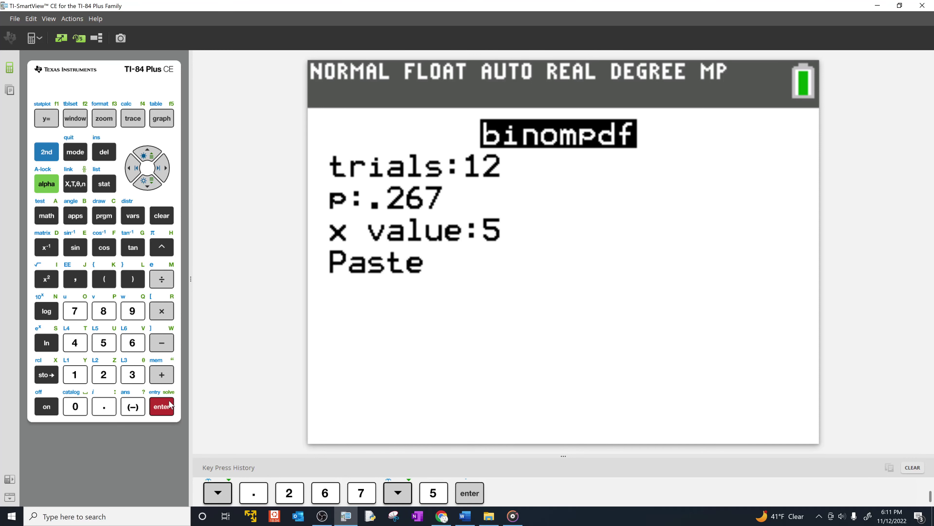
pyautogui.click(173, 405)
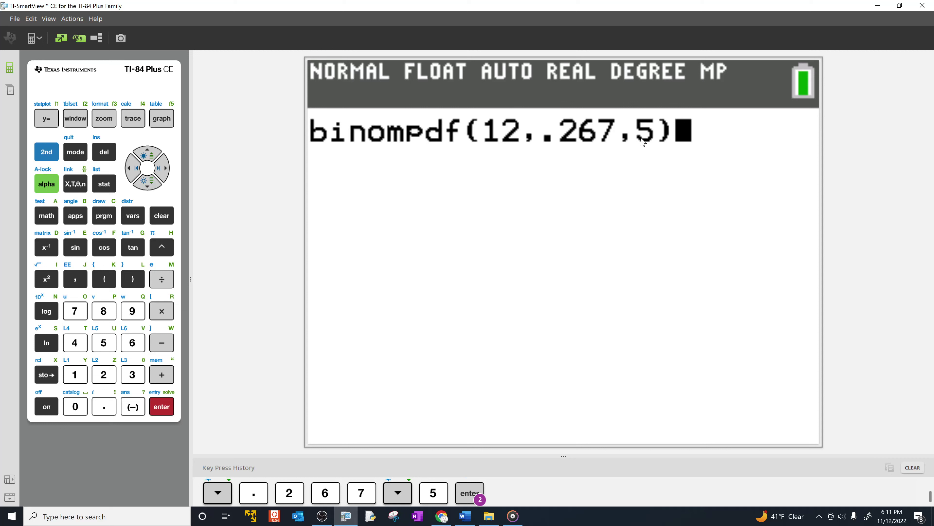
# Step: Evaluate binompdf(12,.267,5) to 0.1221825855 and compare it against the exercise's part (a)
pyautogui.click(155, 408)
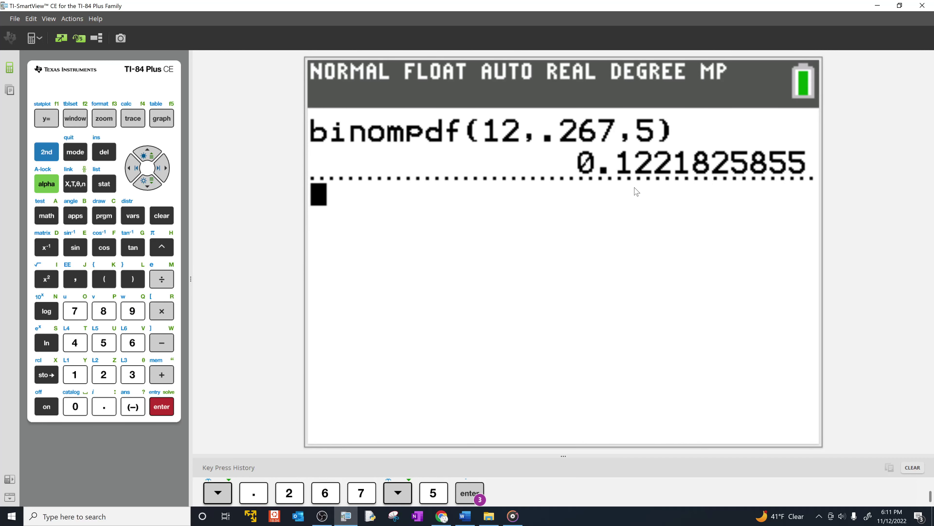
pyautogui.doubleClick(625, 6)
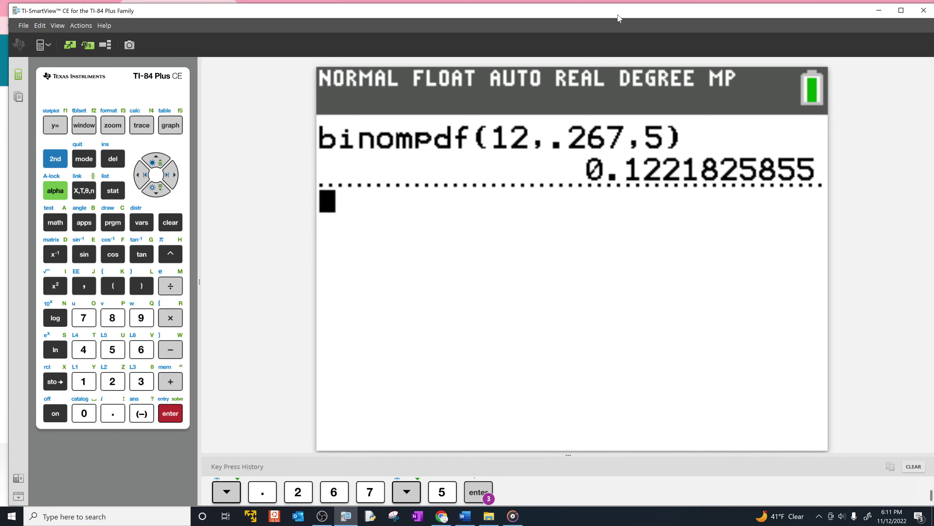
pyautogui.moveTo(618, 16); pyautogui.dragTo(610, 385)
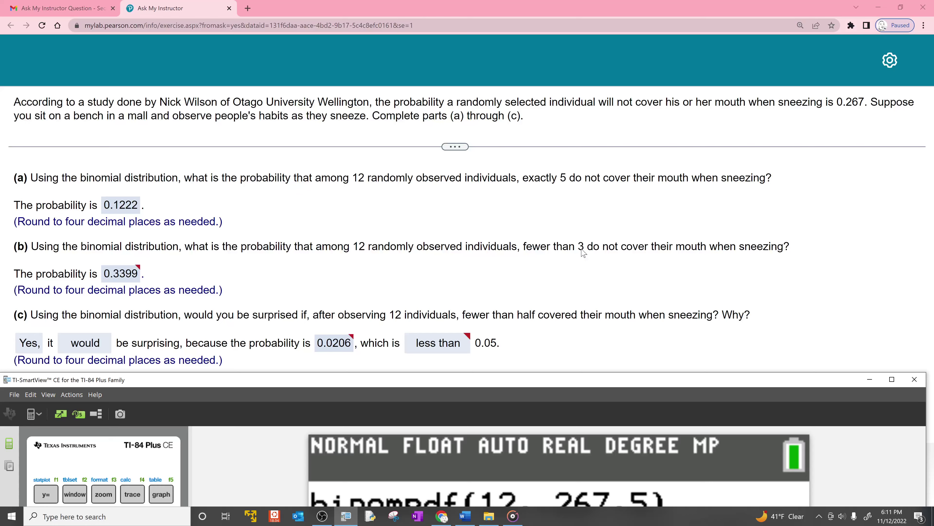
pyautogui.doubleClick(464, 384)
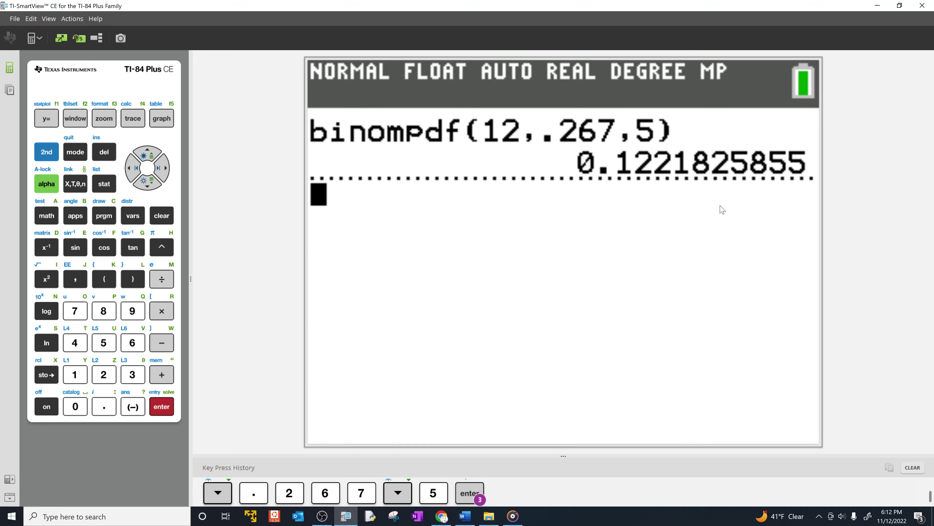
# Step: Start a sum by recalling binompdf with x changed to 0 plus '+', then erase it
pyautogui.click(40, 147)
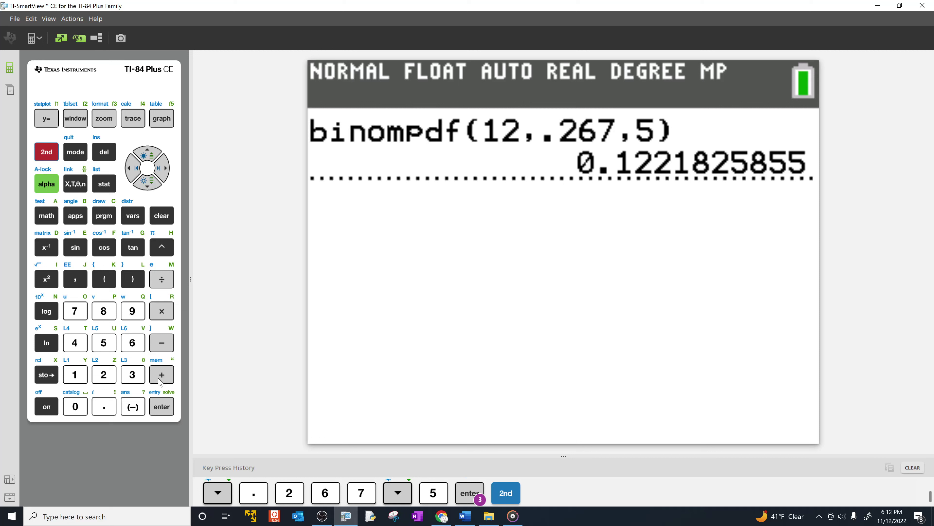
pyautogui.click(162, 406)
pyautogui.click(132, 168)
pyautogui.click(132, 168)
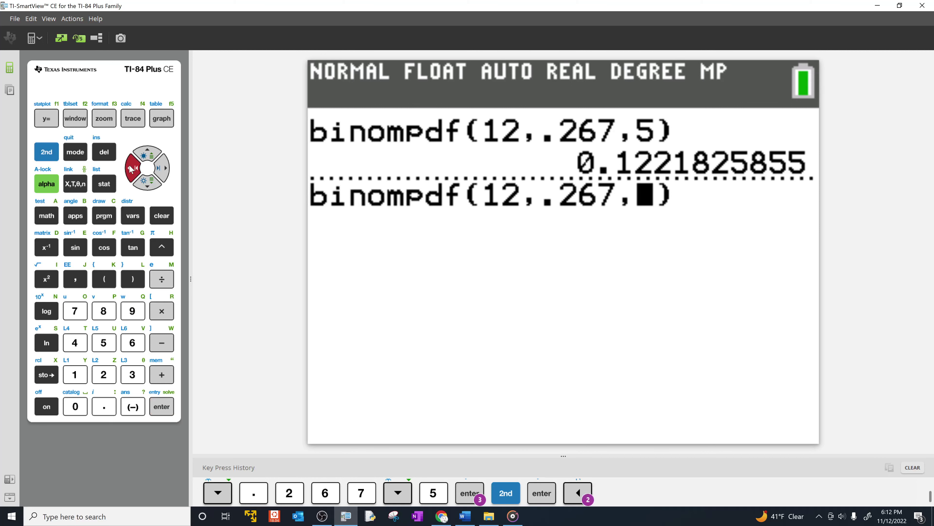
pyautogui.click(75, 407)
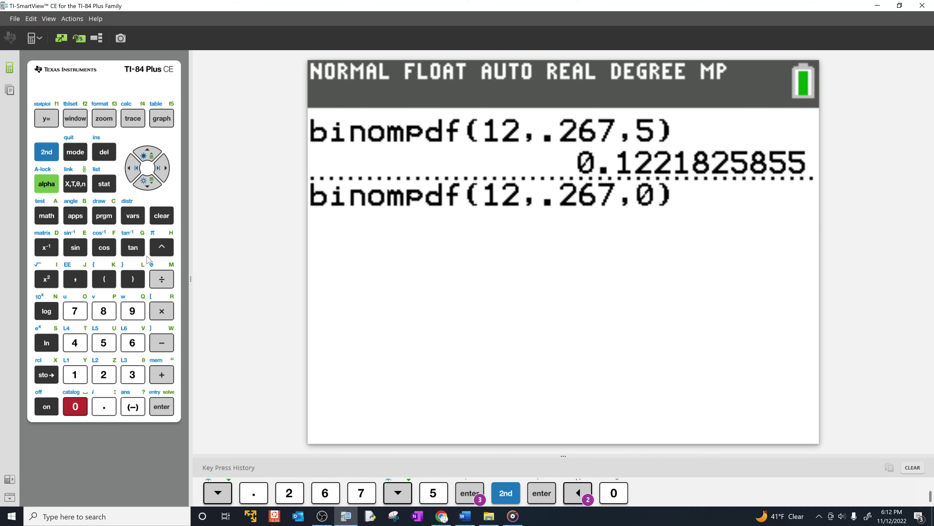
pyautogui.click(164, 168)
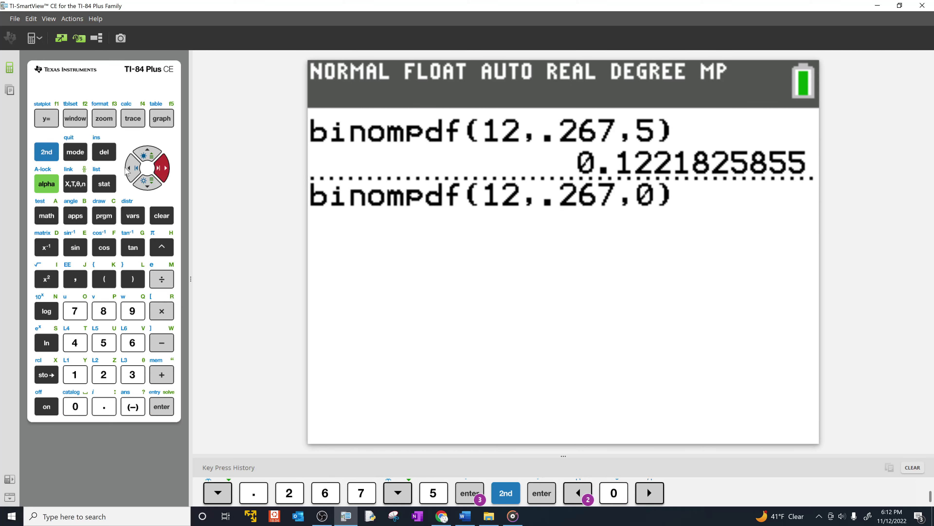
pyautogui.click(167, 381)
pyautogui.click(46, 152)
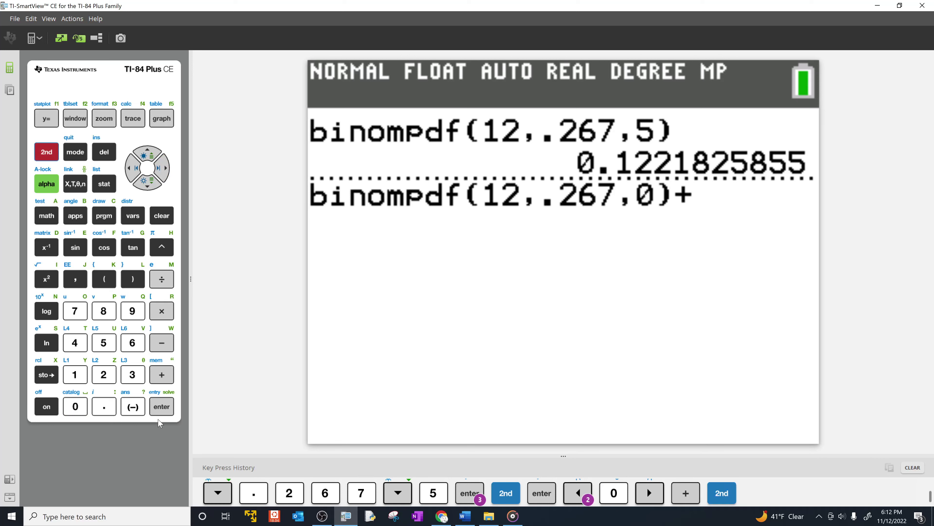
pyautogui.click(162, 405)
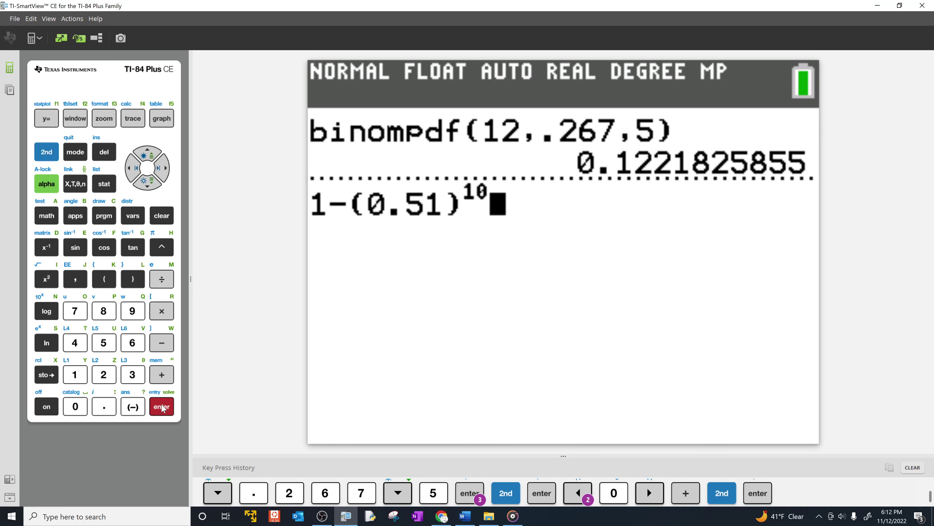
pyautogui.click(163, 216)
# Step: Scroll through earlier results, then recall and re-evaluate binompdf(12,.267,5)
pyautogui.click(150, 154)
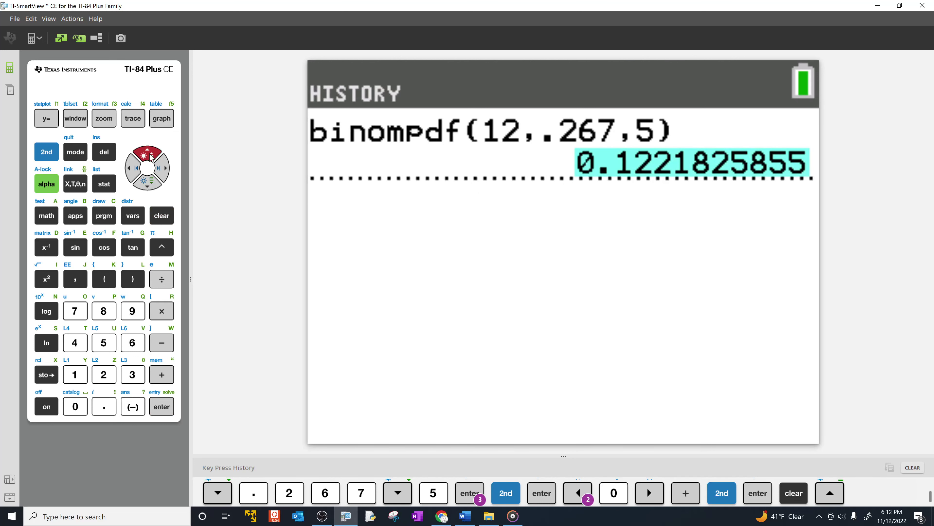
pyautogui.click(150, 154)
pyautogui.click(150, 155)
pyautogui.click(150, 154)
pyautogui.click(151, 155)
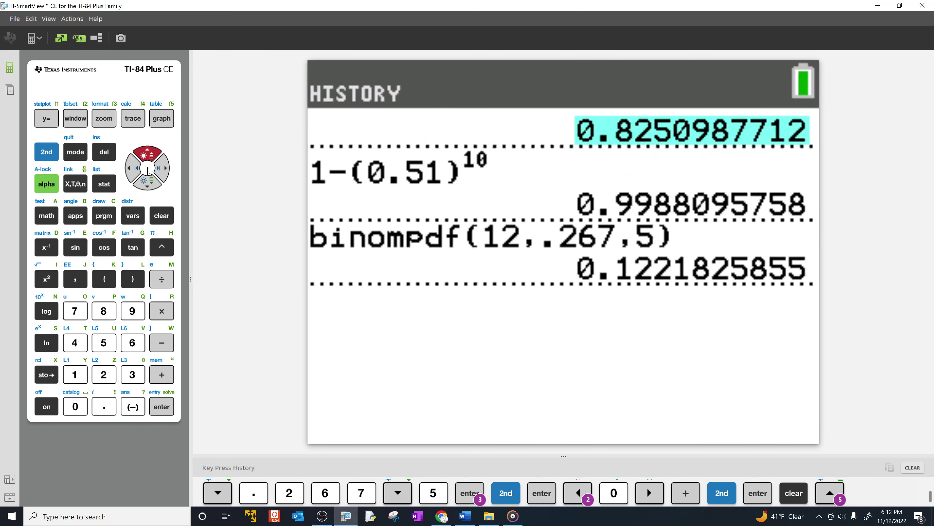
pyautogui.click(147, 184)
pyautogui.click(147, 184)
pyautogui.click(147, 184)
pyautogui.click(147, 184)
pyautogui.click(148, 184)
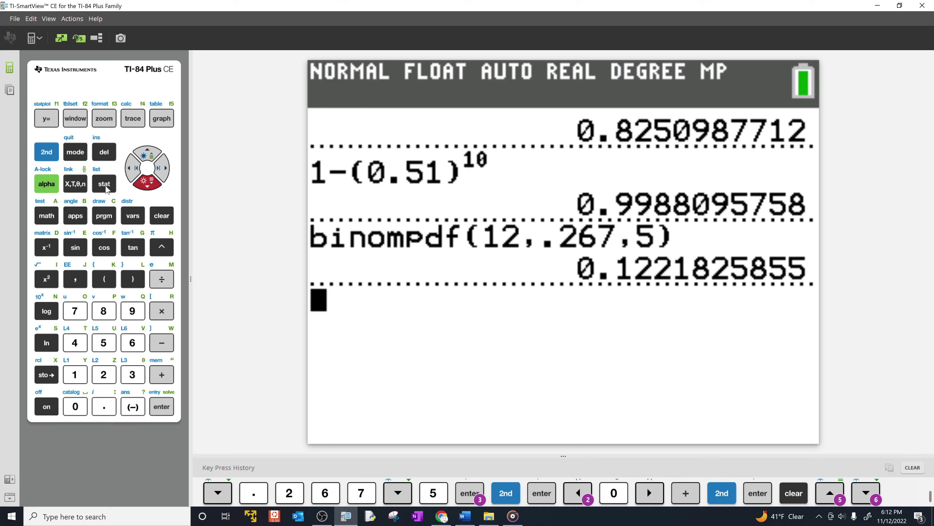
pyautogui.click(53, 155)
pyautogui.click(161, 406)
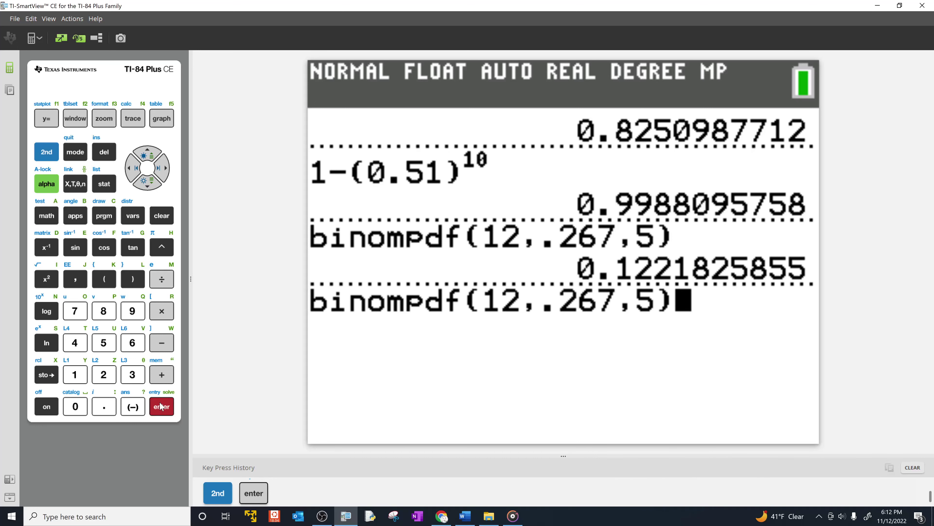
pyautogui.click(136, 168)
pyautogui.click(136, 169)
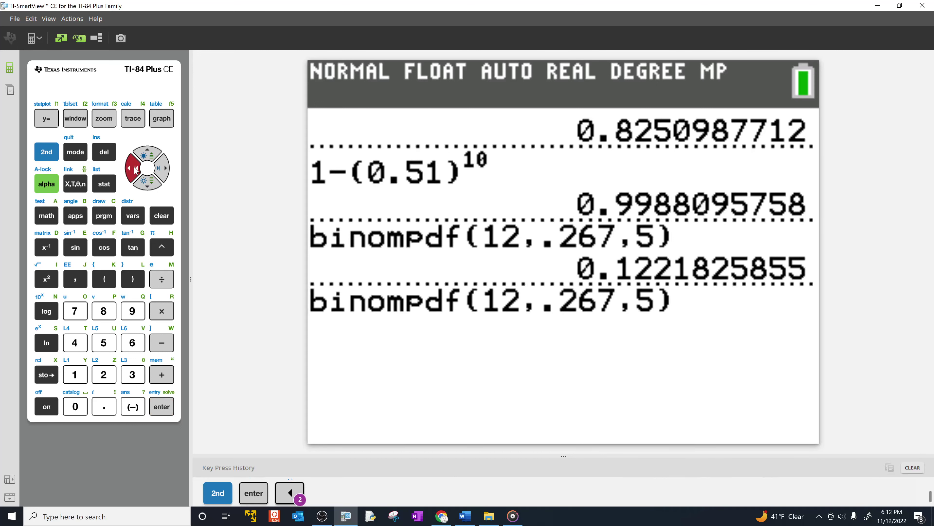
pyautogui.click(156, 171)
pyautogui.click(160, 406)
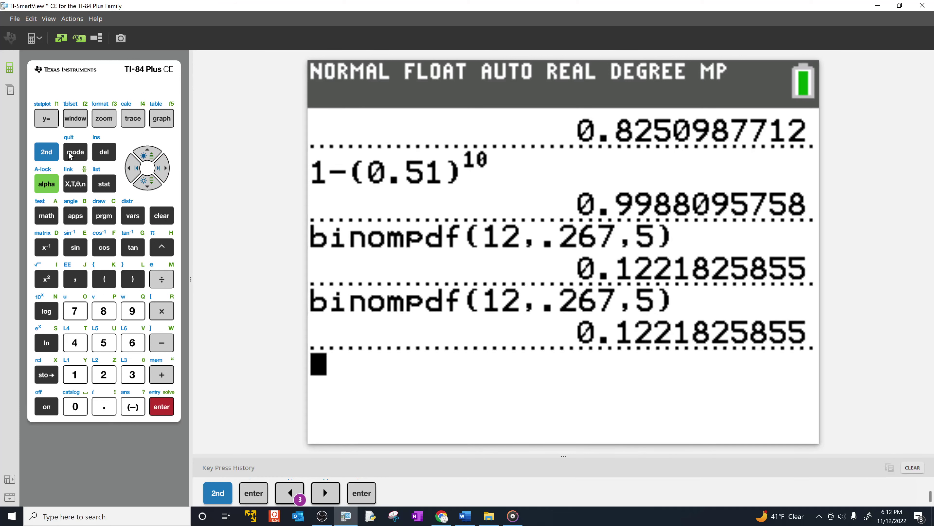
# Step: Browse the calculation history again and clear the home screen
pyautogui.click(146, 158)
pyautogui.click(146, 157)
pyautogui.click(146, 157)
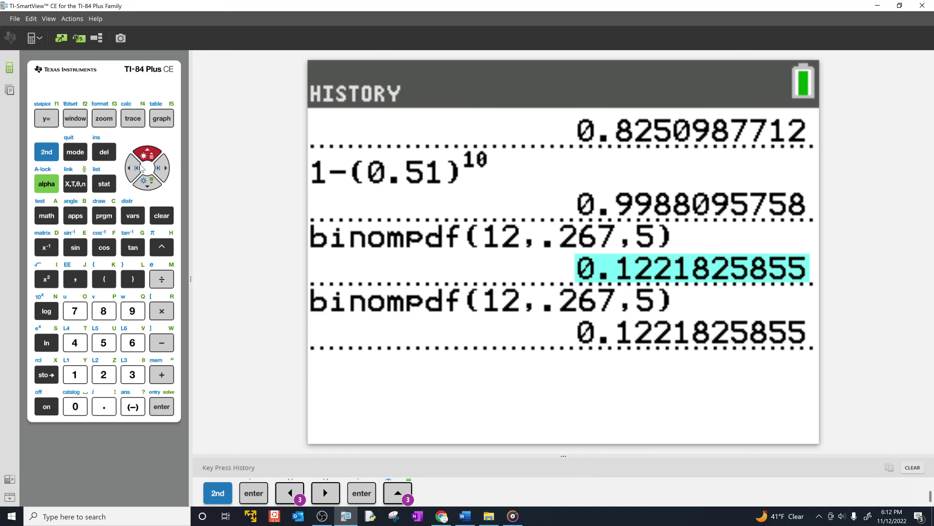
pyautogui.click(147, 183)
pyautogui.click(164, 170)
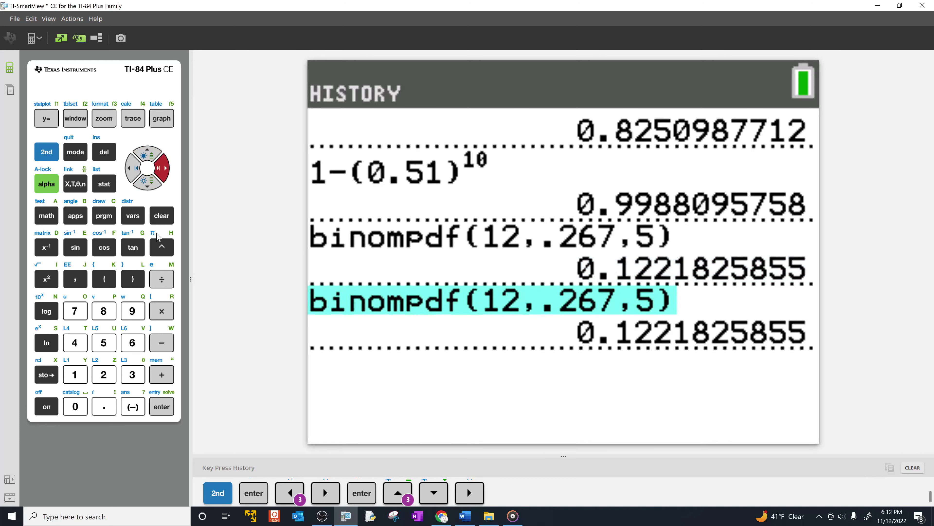
pyautogui.click(163, 216)
pyautogui.click(163, 217)
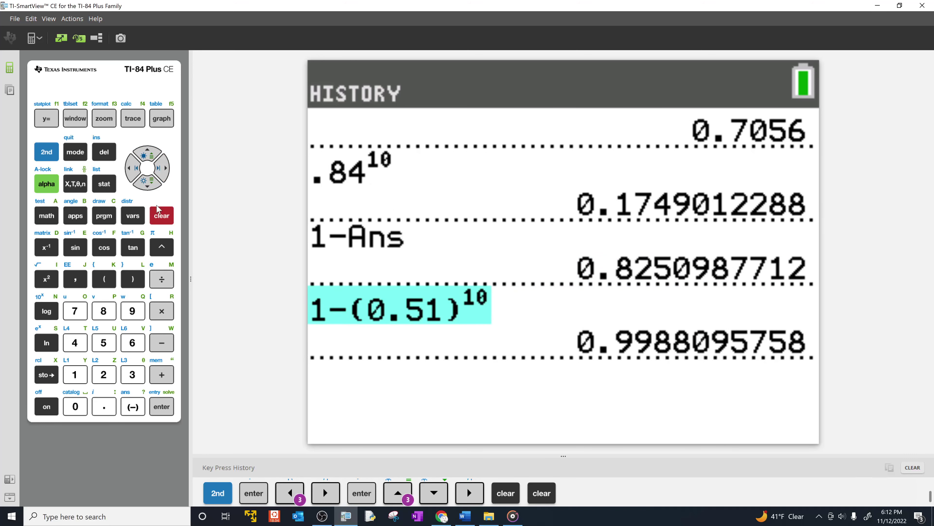
pyautogui.press('Down')
pyautogui.press('Down')
pyautogui.press('Down')
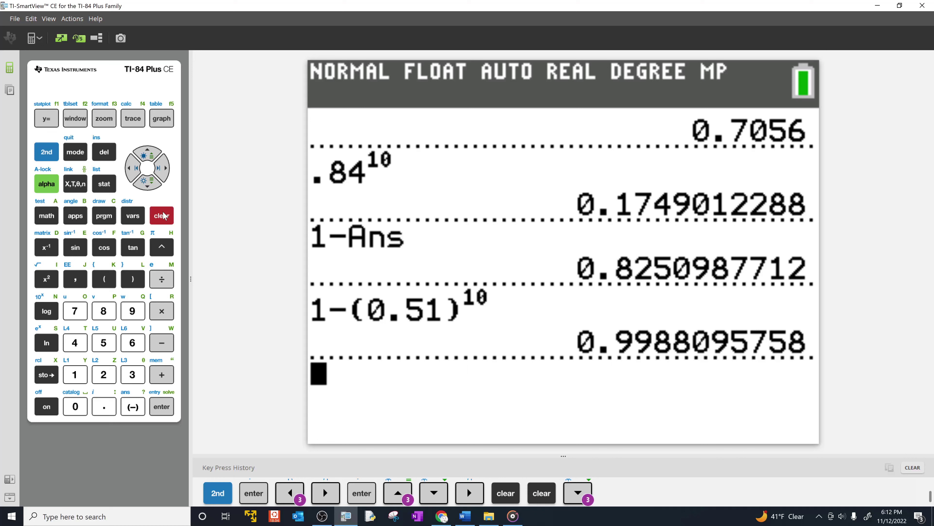
pyautogui.click(164, 216)
# Step: Recall and evaluate the 1-Ans entry (0.0011904242), then wipe the home screen
pyautogui.click(46, 152)
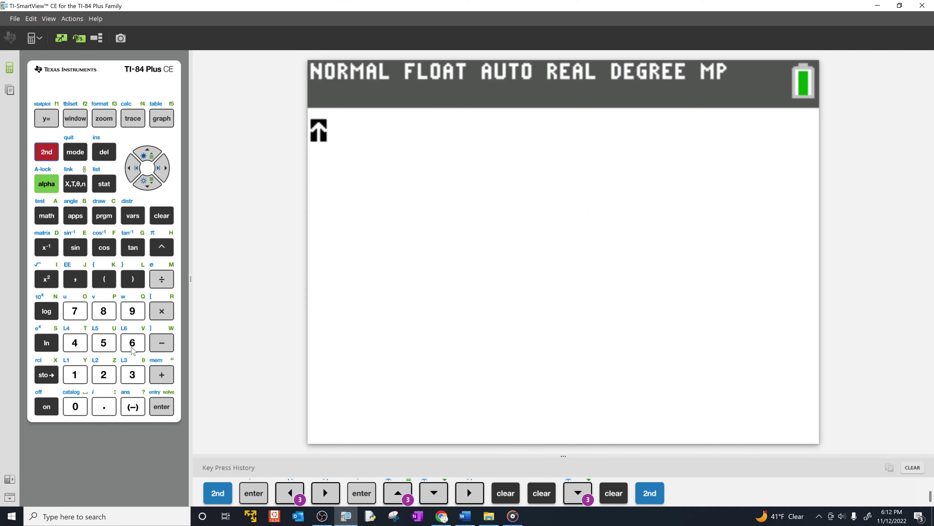
pyautogui.click(159, 403)
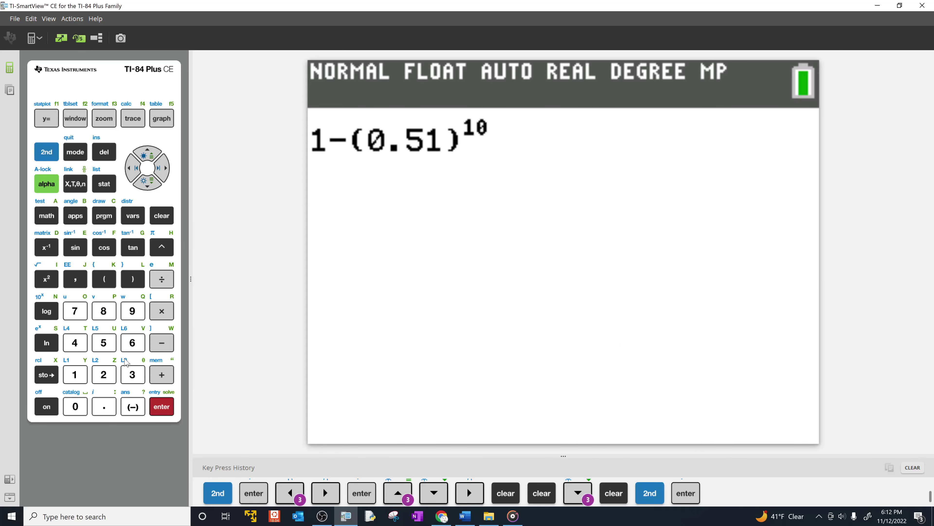
pyautogui.click(153, 216)
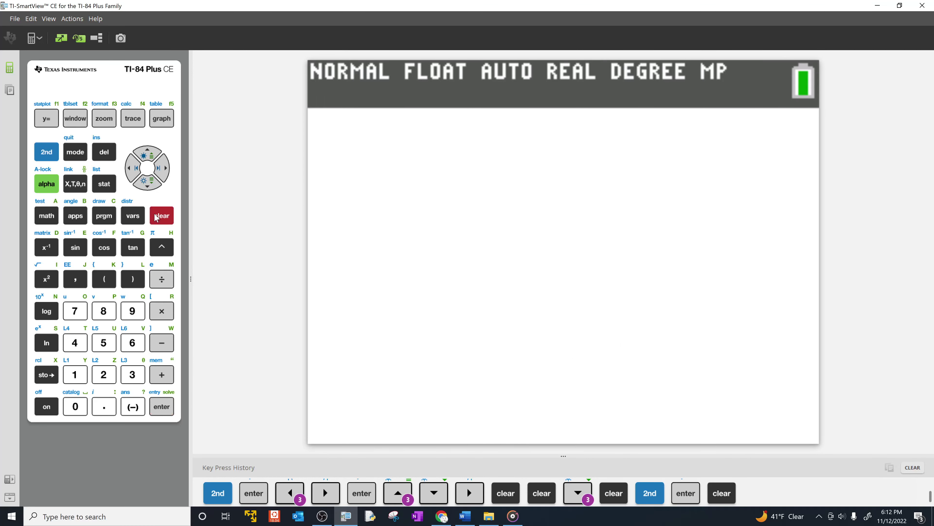
pyautogui.click(53, 152)
pyautogui.click(157, 406)
pyautogui.click(157, 406)
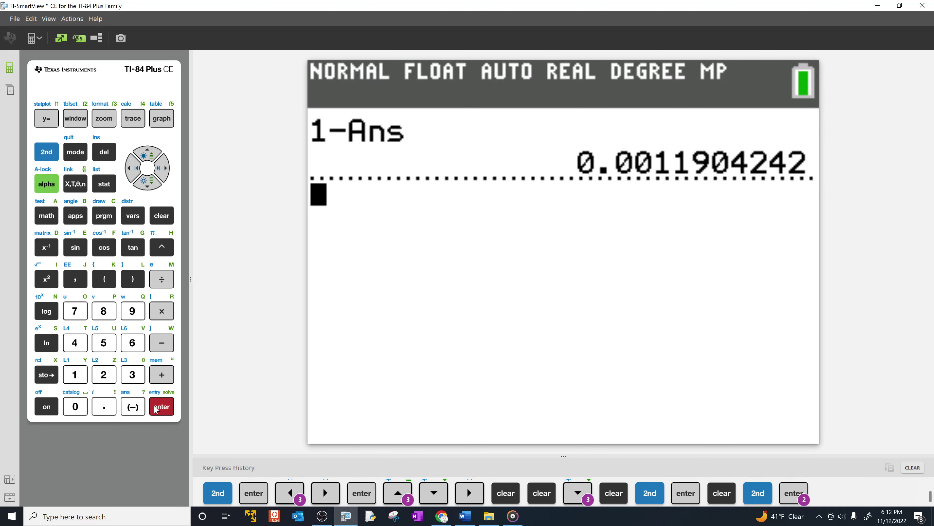
pyautogui.click(161, 221)
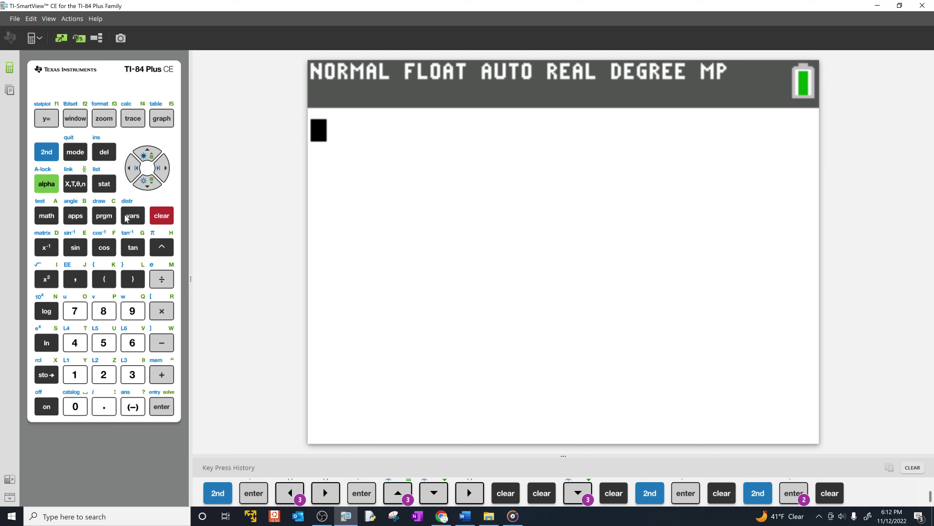
# Step: Open the binomcdf wizard and enter 12 trials and probability .267, removing an extra 7
pyautogui.click(56, 157)
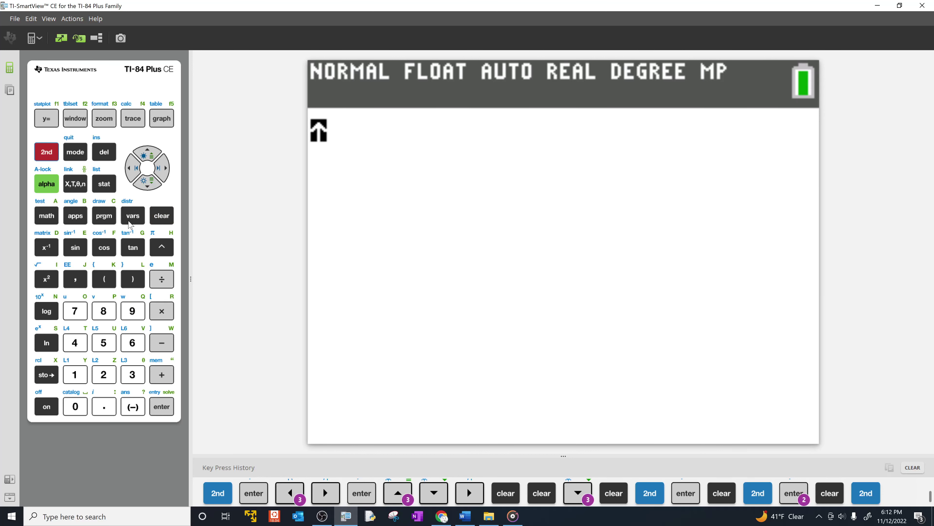
pyautogui.click(131, 220)
pyautogui.click(148, 154)
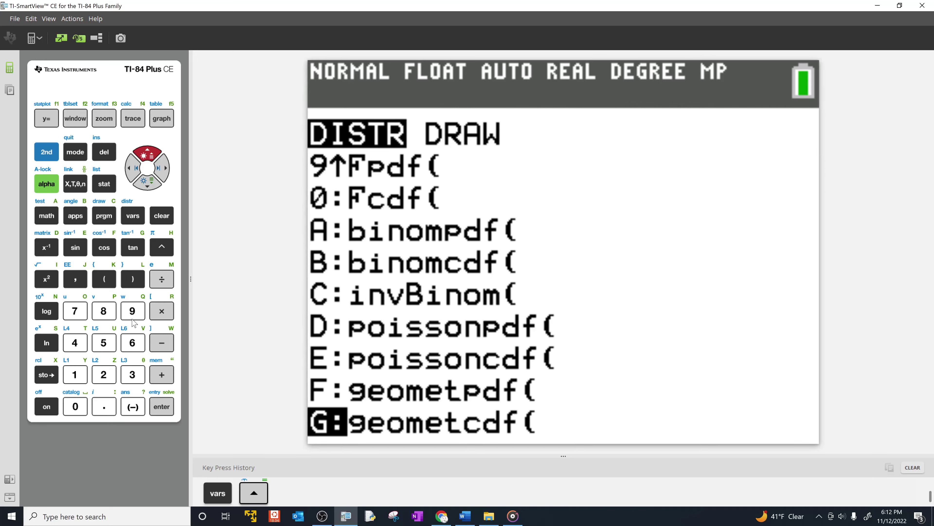
pyautogui.click(54, 187)
pyautogui.click(76, 216)
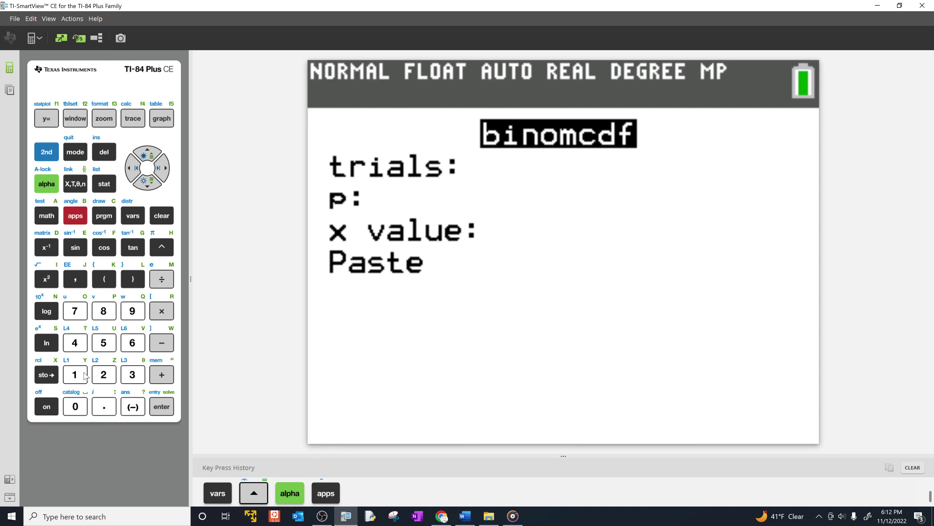
pyautogui.click(74, 375)
pyautogui.click(103, 374)
pyautogui.click(154, 186)
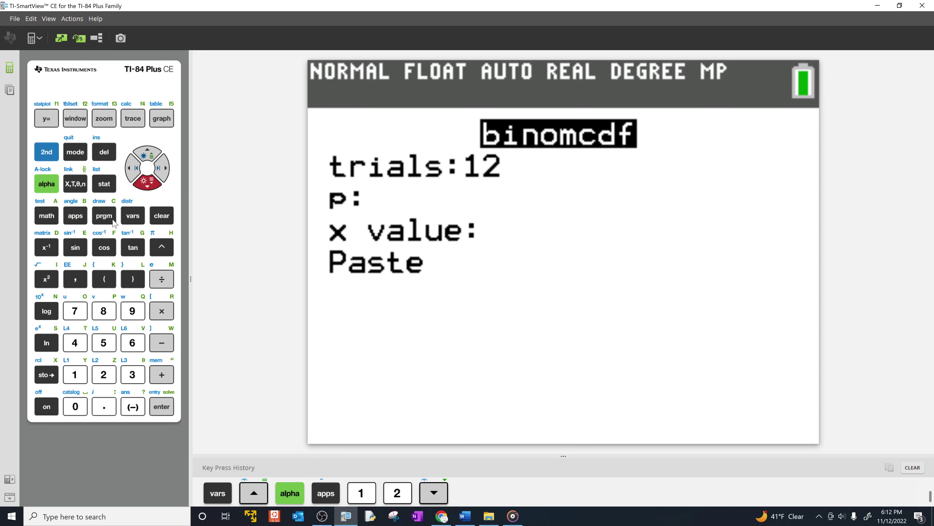
pyautogui.click(104, 406)
pyautogui.click(110, 373)
pyautogui.click(132, 342)
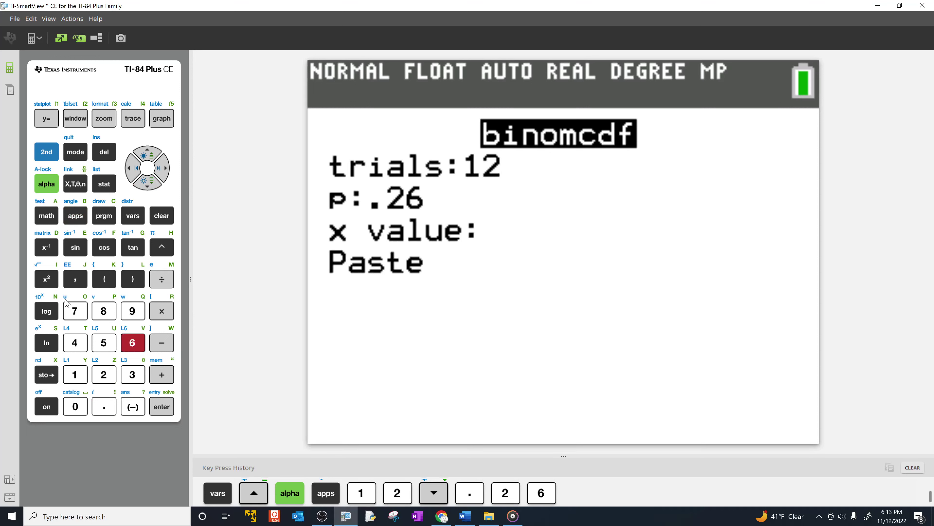
pyautogui.click(74, 310)
pyautogui.click(75, 309)
pyautogui.click(134, 168)
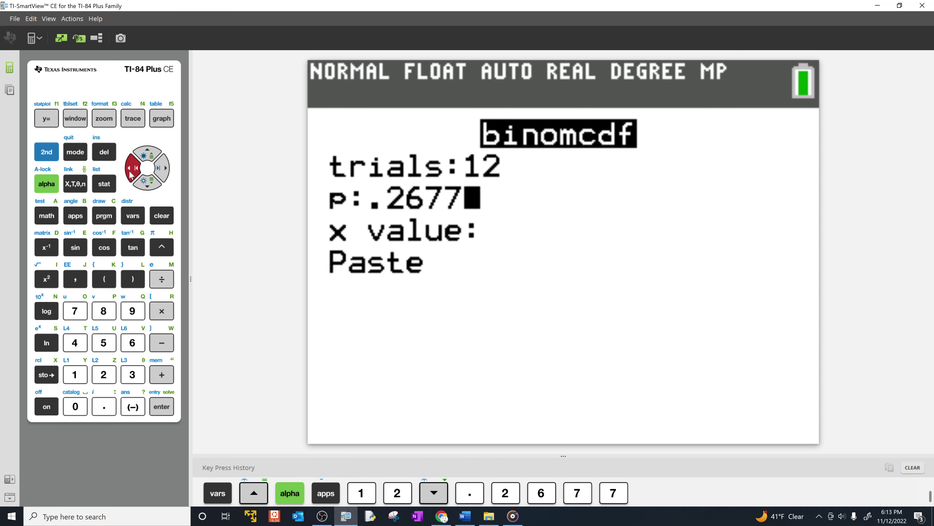
pyautogui.click(111, 156)
# Step: Set x to 2, paste and evaluate binomcdf(12,.267,2) to 0.3398855729
pyautogui.click(154, 186)
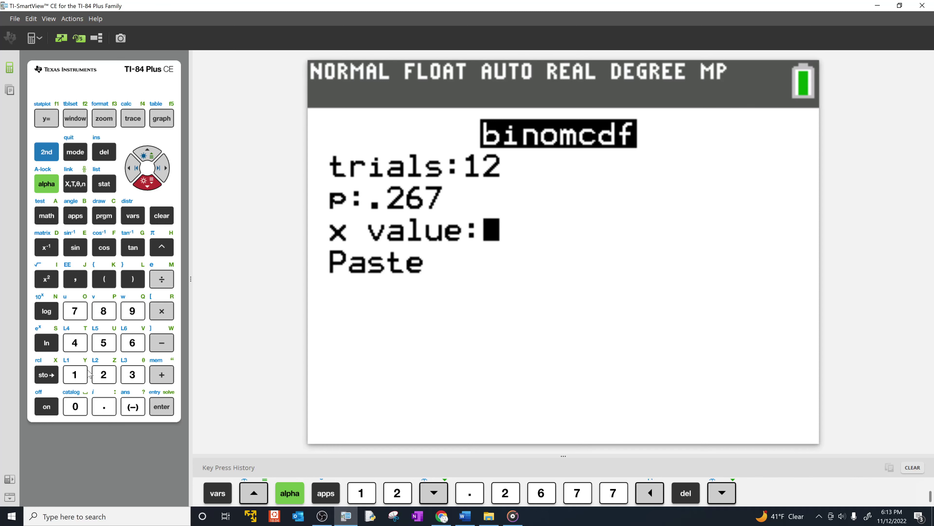
pyautogui.click(98, 371)
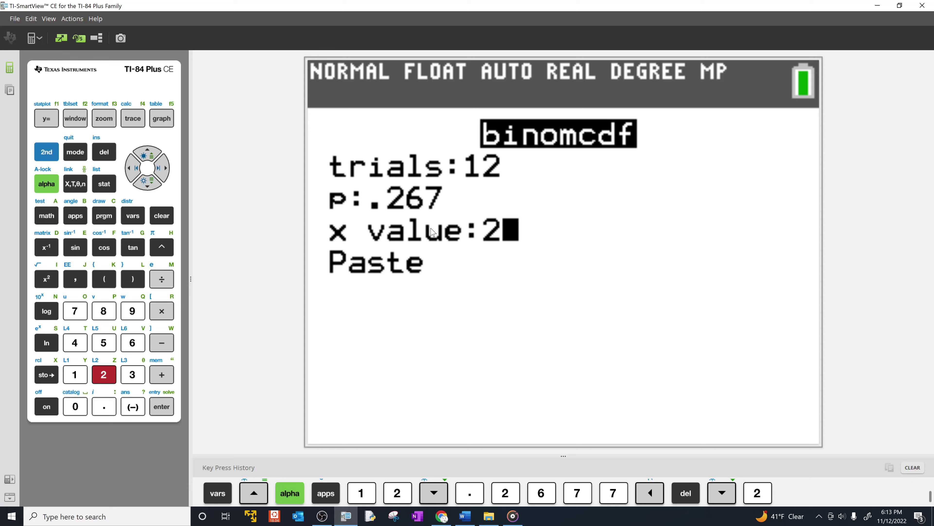
pyautogui.click(149, 184)
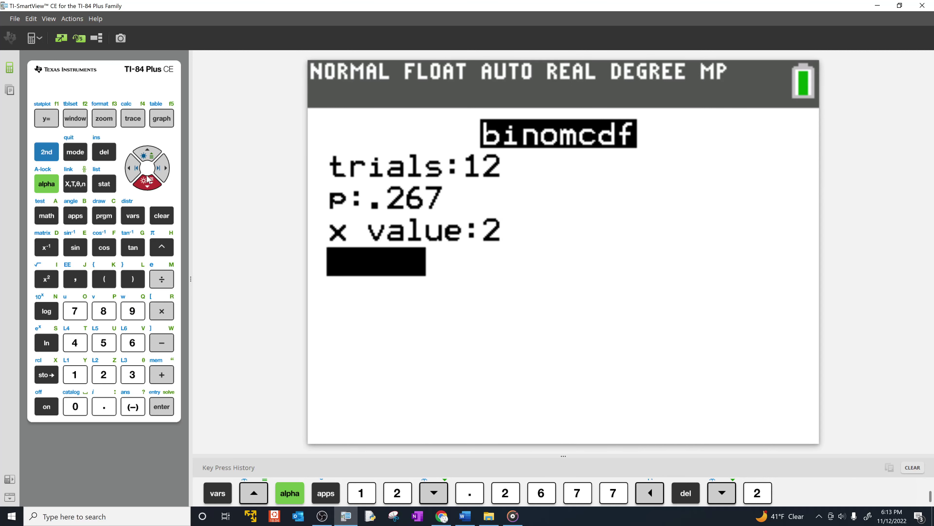
pyautogui.click(162, 406)
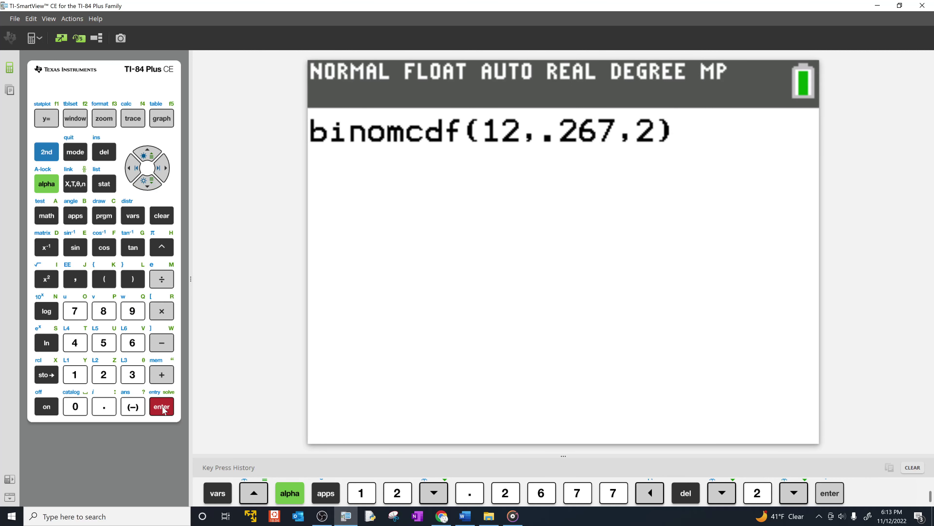
pyautogui.click(162, 407)
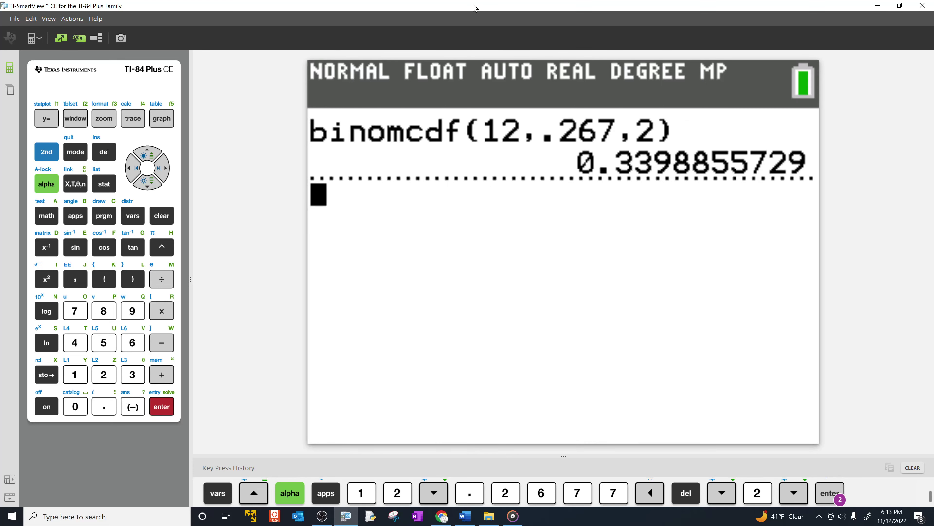
# Step: Move the calculator aside, then view and dismiss MyLab's feedback confirming 0.3399 for part (b)
pyautogui.moveTo(474, 7); pyautogui.dragTo(476, 5)
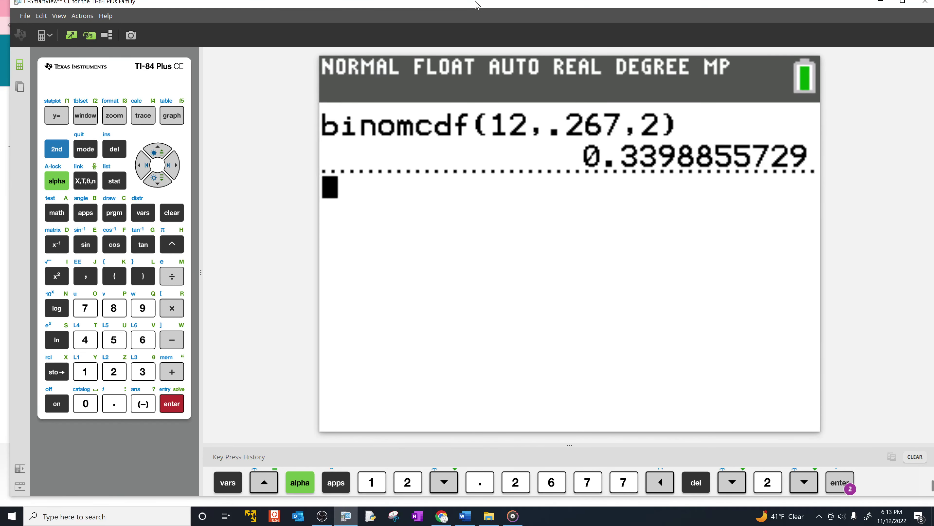
pyautogui.moveTo(477, 4); pyautogui.dragTo(470, 321)
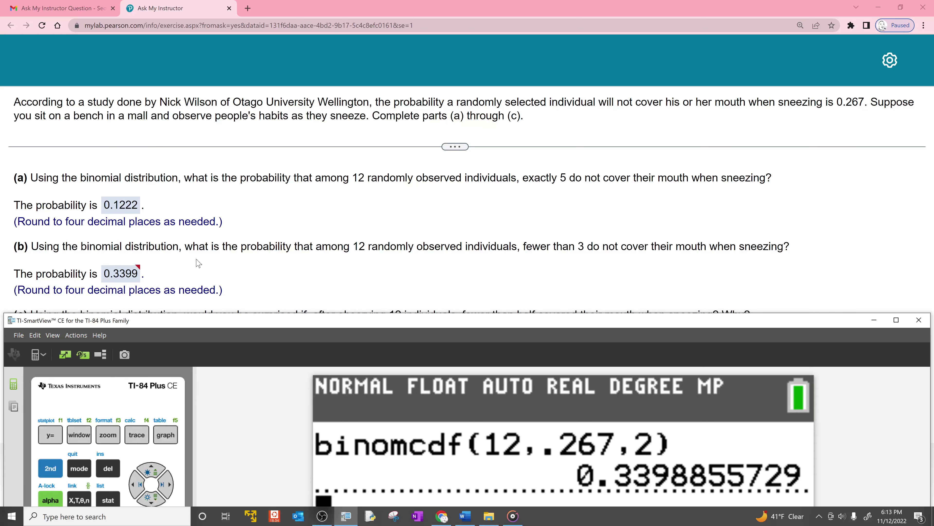
pyautogui.click(139, 272)
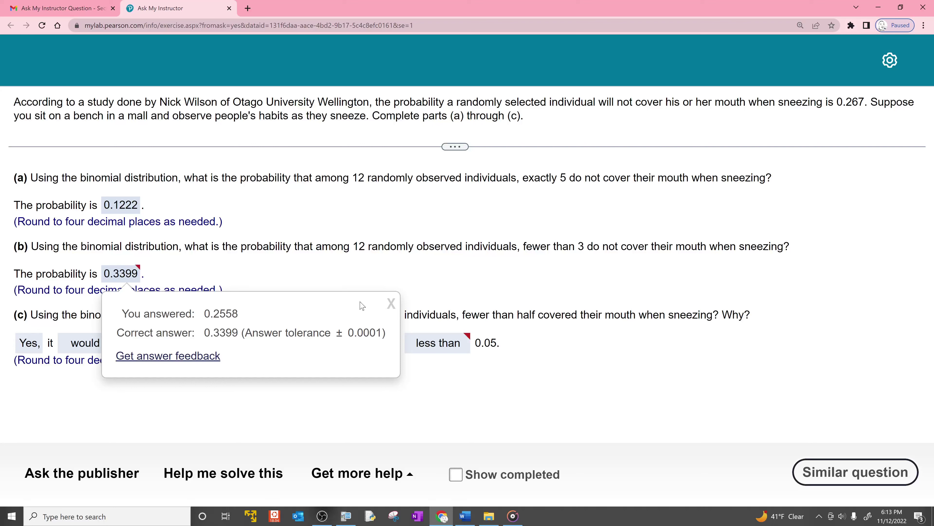
pyautogui.click(390, 307)
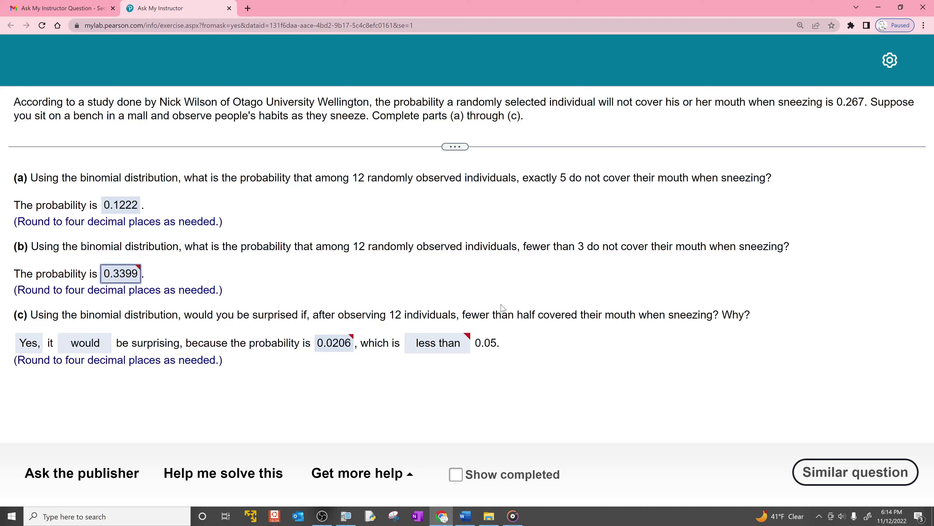
# Step: Maximise the calculator, recall binomcdf, change x to 5 and evaluate binomcdf(12,.267,5) = 0.9275070766
pyautogui.click(345, 516)
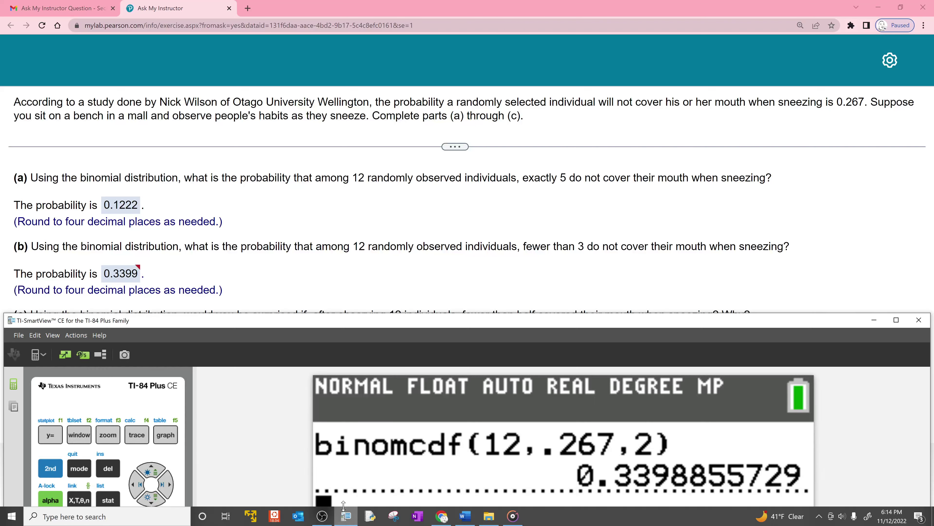
pyautogui.moveTo(392, 320); pyautogui.dragTo(386, 114)
pyautogui.doubleClick(386, 113)
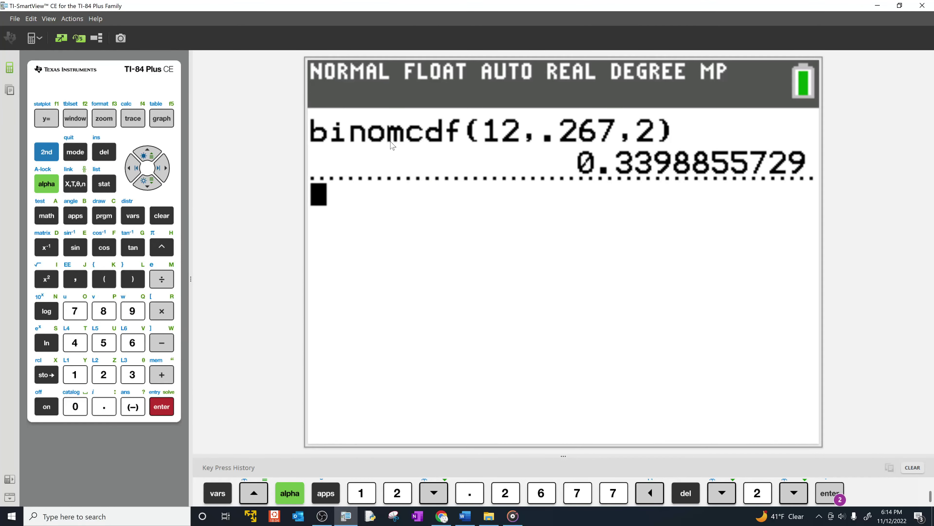
pyautogui.click(46, 151)
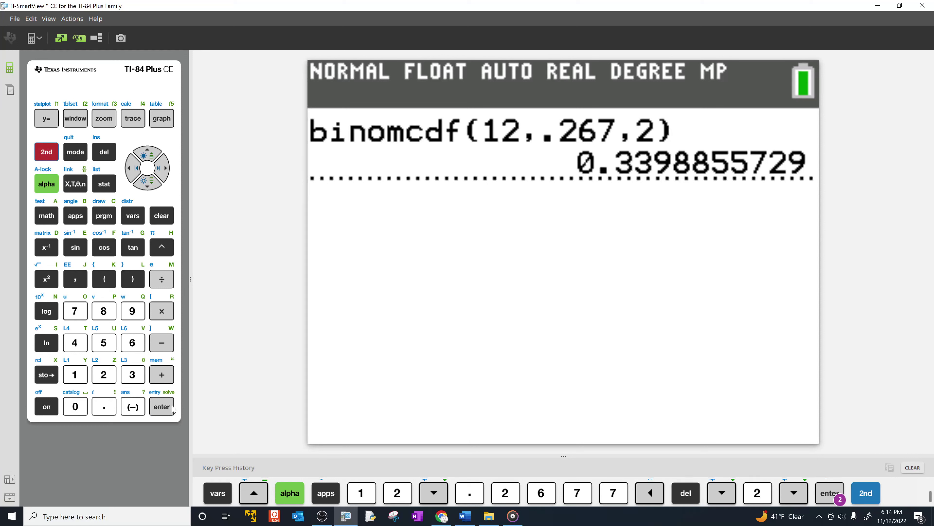
pyautogui.click(161, 406)
pyautogui.click(136, 169)
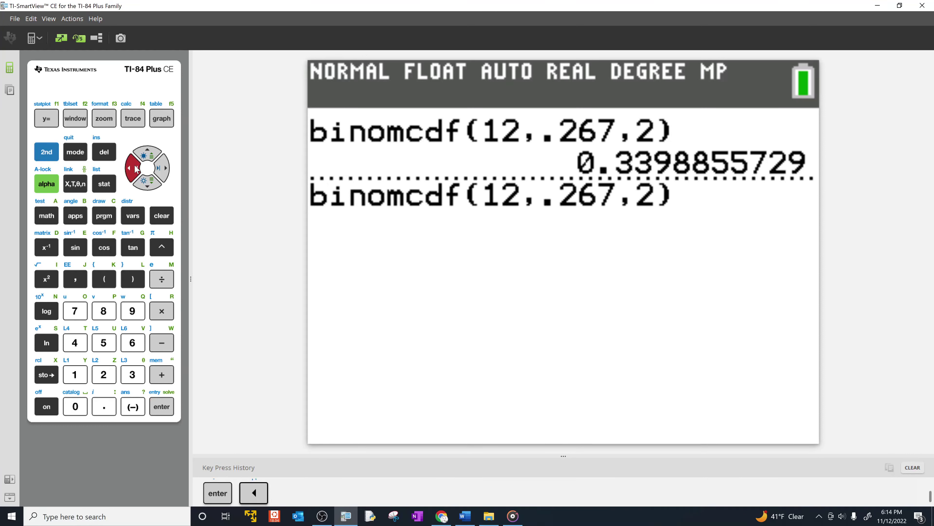
pyautogui.click(136, 169)
pyautogui.click(109, 346)
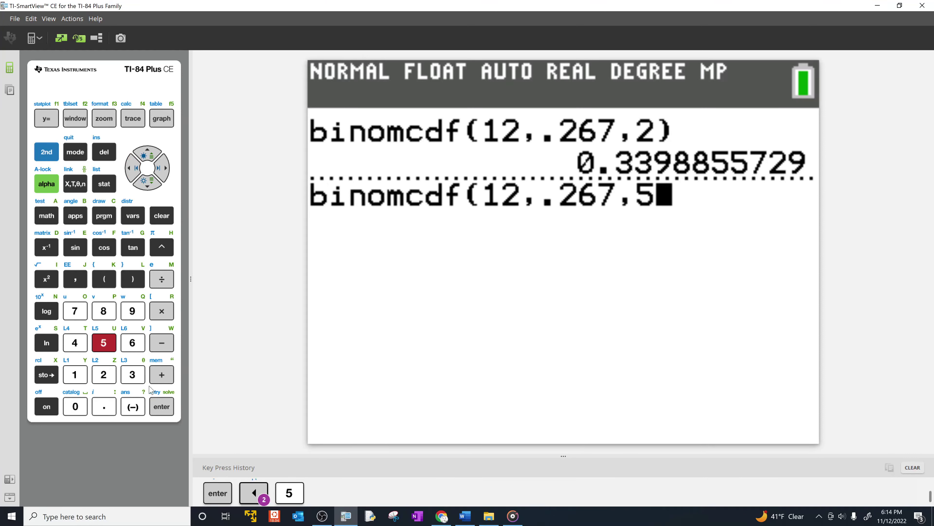
pyautogui.click(162, 408)
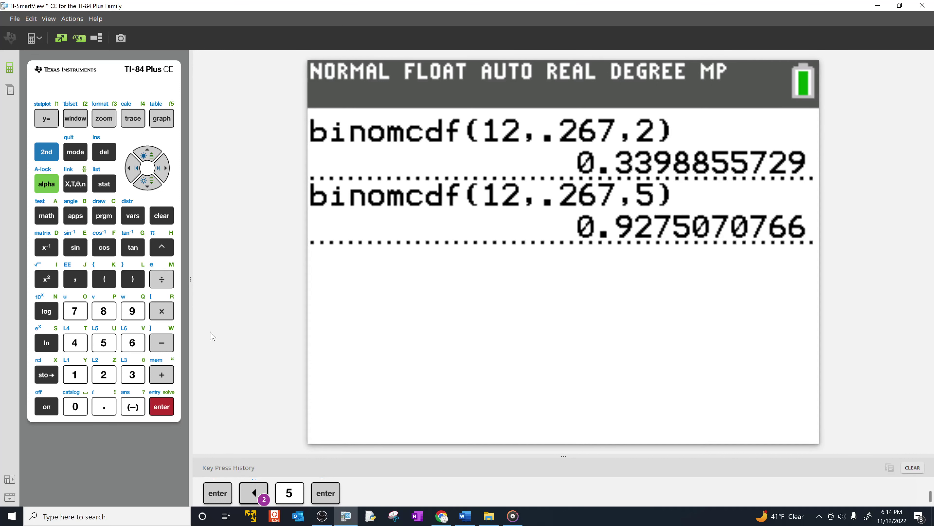
# Step: Compute the complement 1−Ans = 0.0724929234, then shrink the calculator window
pyautogui.click(76, 381)
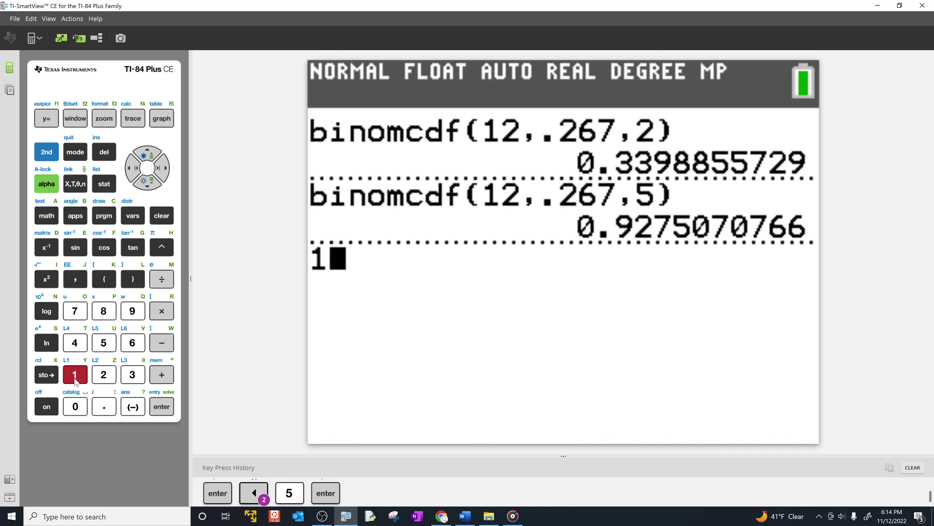
pyautogui.press('-')
pyautogui.click(42, 152)
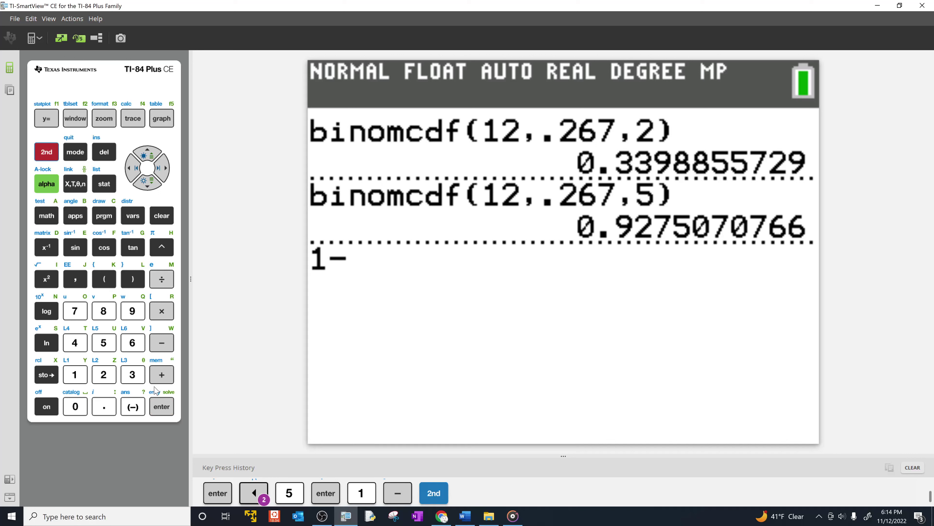
pyautogui.click(134, 405)
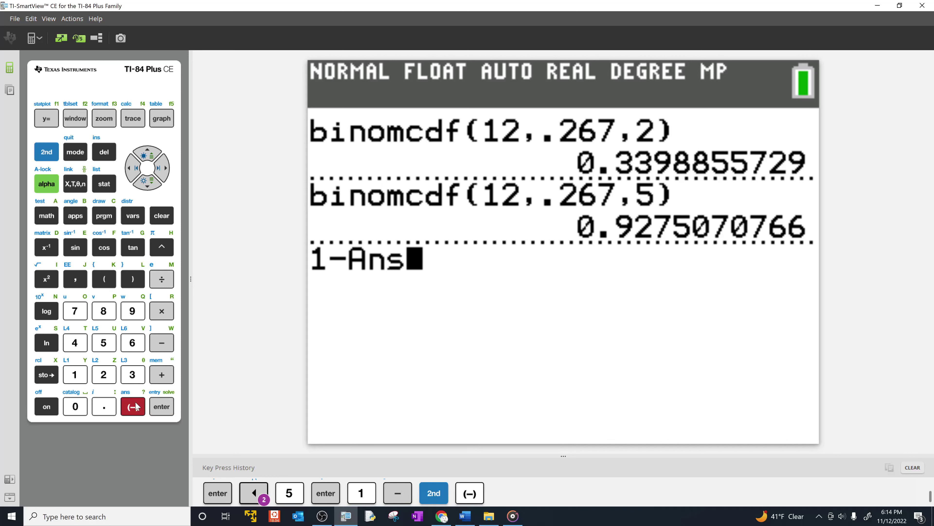
pyautogui.click(162, 406)
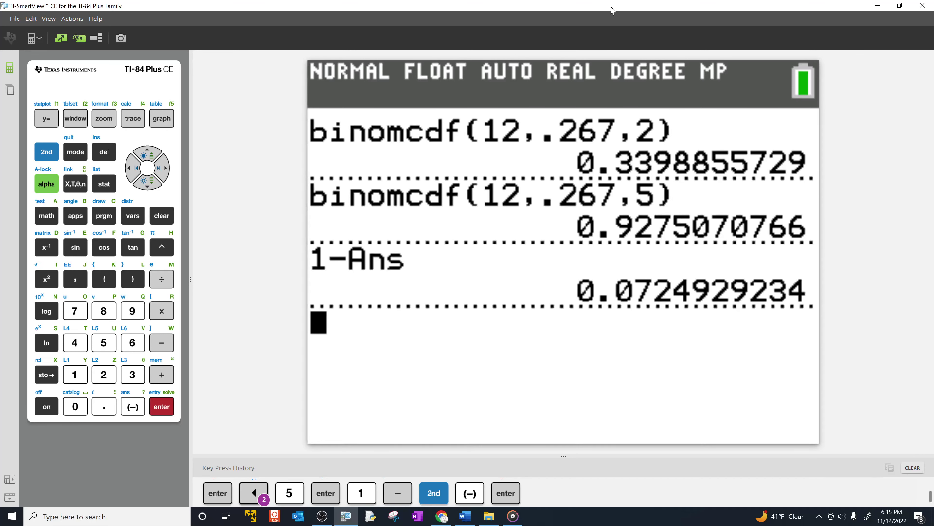
pyautogui.moveTo(608, 9); pyautogui.dragTo(609, 428)
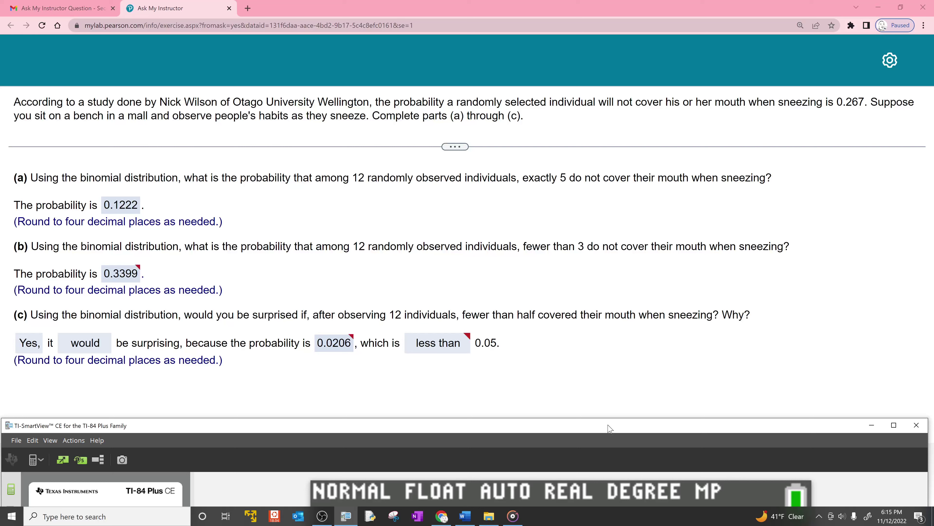
# Step: View and close part (c)'s feedback for 0.0206, then select the word 'fewer'
pyautogui.moveTo(608, 426); pyautogui.dragTo(608, 427)
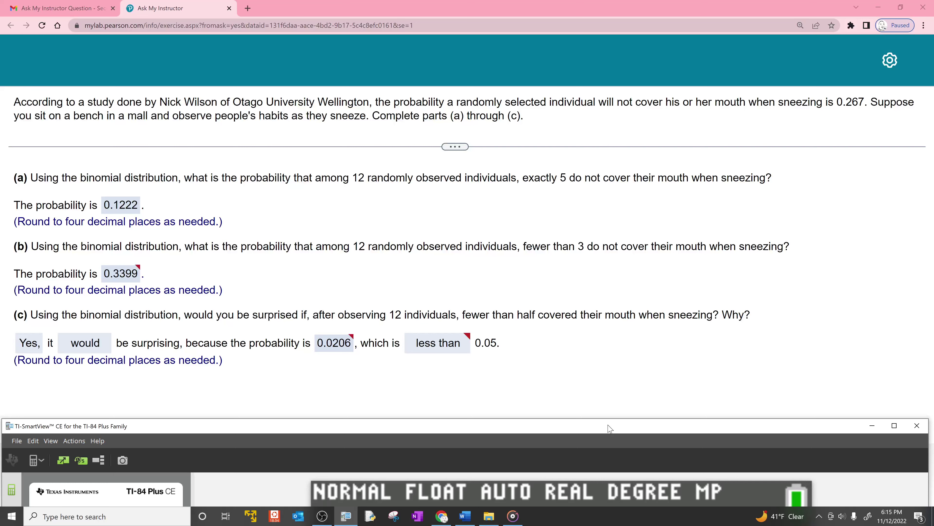
pyautogui.click(354, 341)
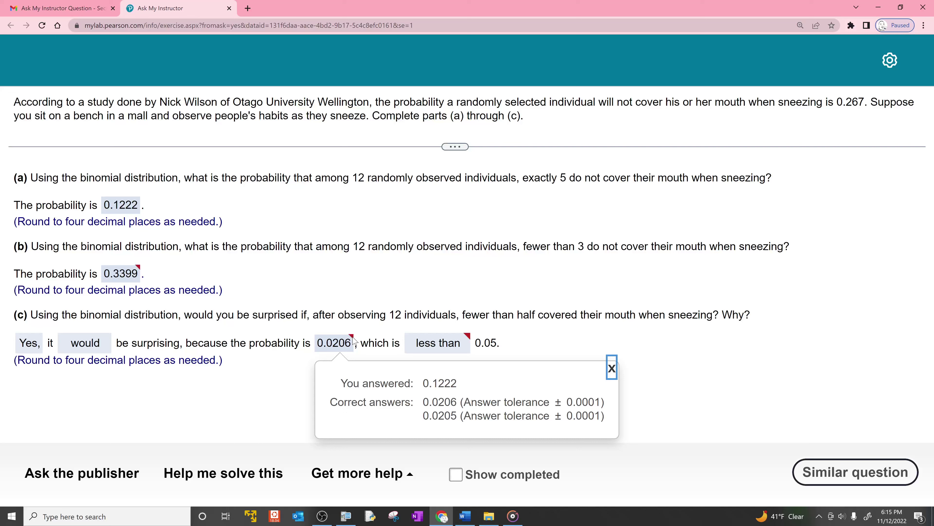
pyautogui.click(290, 396)
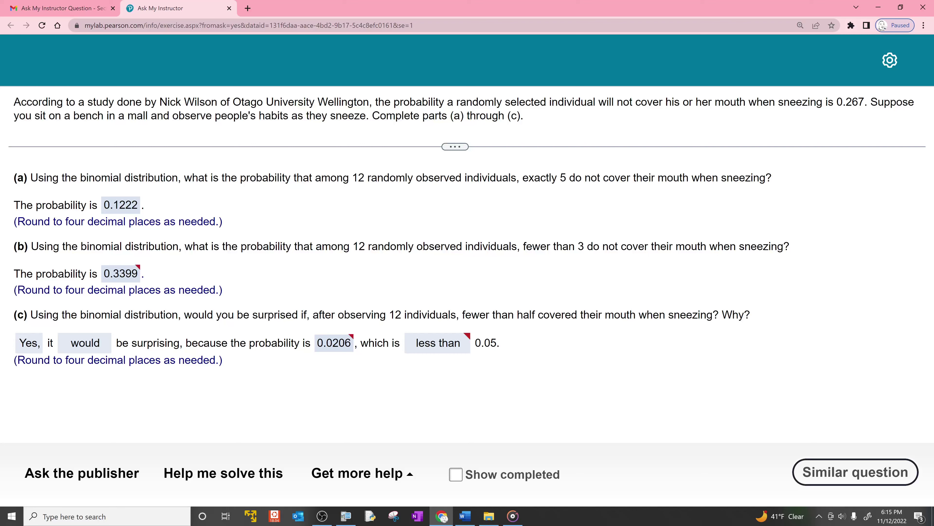
pyautogui.moveTo(459, 315); pyautogui.dragTo(489, 314)
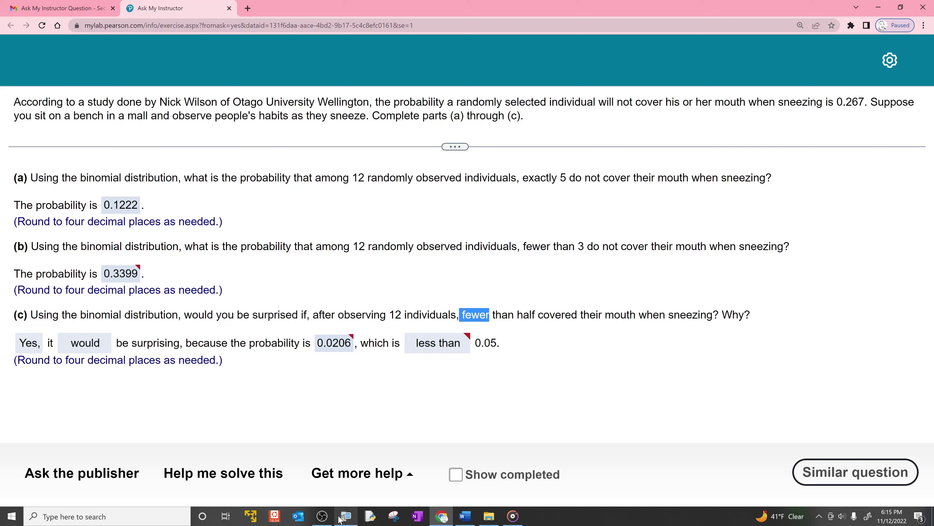
# Step: Bring TI-SmartView back in front and enlarge it to fill the screen
pyautogui.moveTo(343, 517)
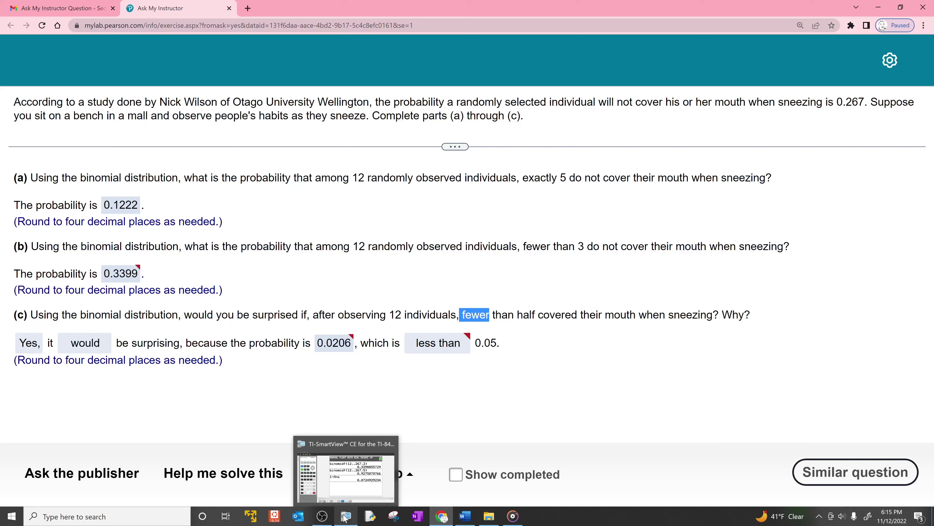
pyautogui.click(354, 520)
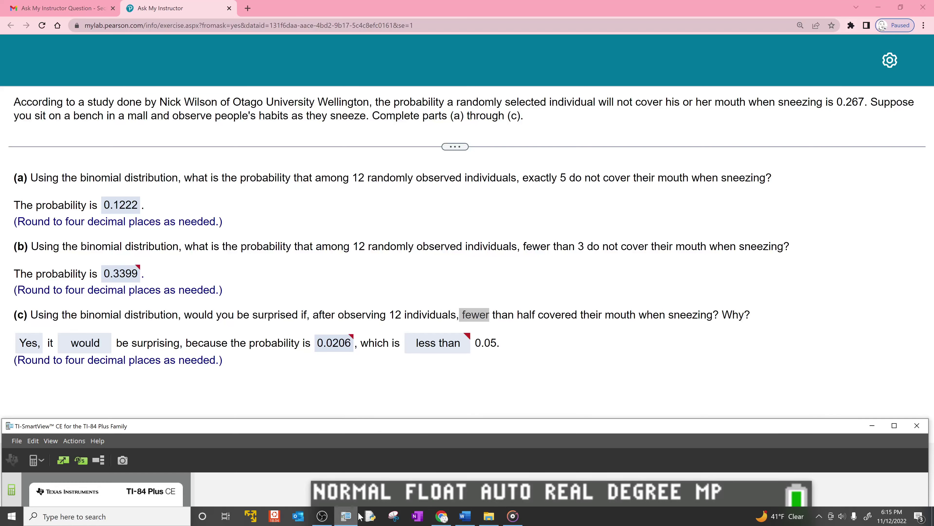
pyautogui.moveTo(383, 425); pyautogui.dragTo(387, 33)
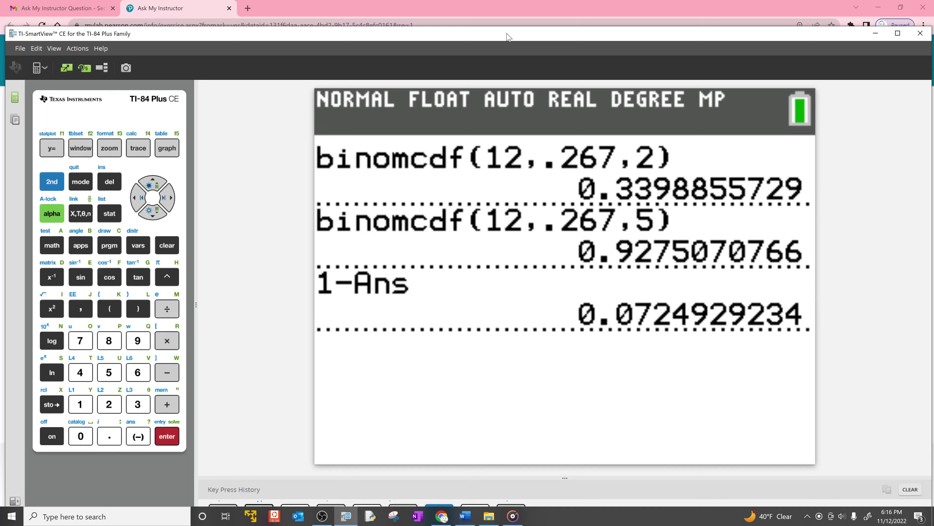
# Step: Shift the calculator between exercise and history views, finally covering the browser to show the binomcdf(12,.267,…) results
pyautogui.moveTo(506, 36); pyautogui.dragTo(510, 368)
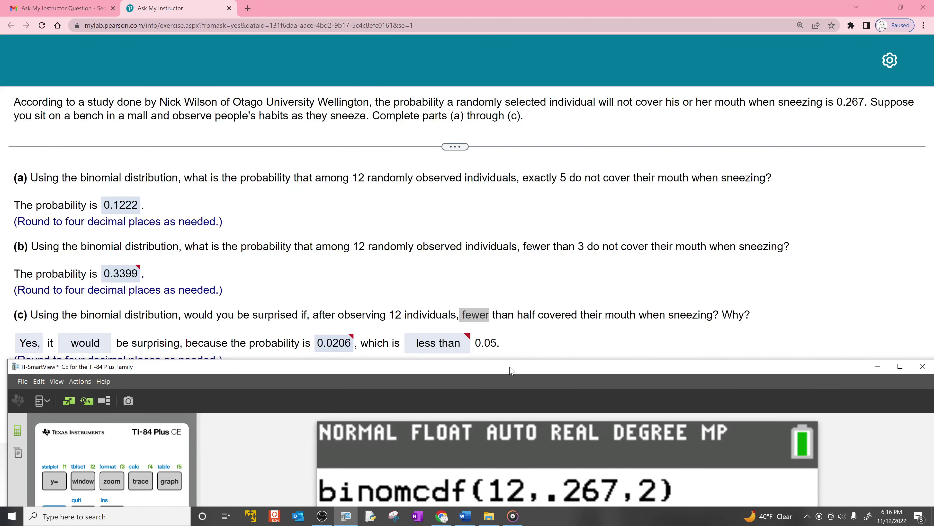
pyautogui.moveTo(512, 371); pyautogui.dragTo(512, 371)
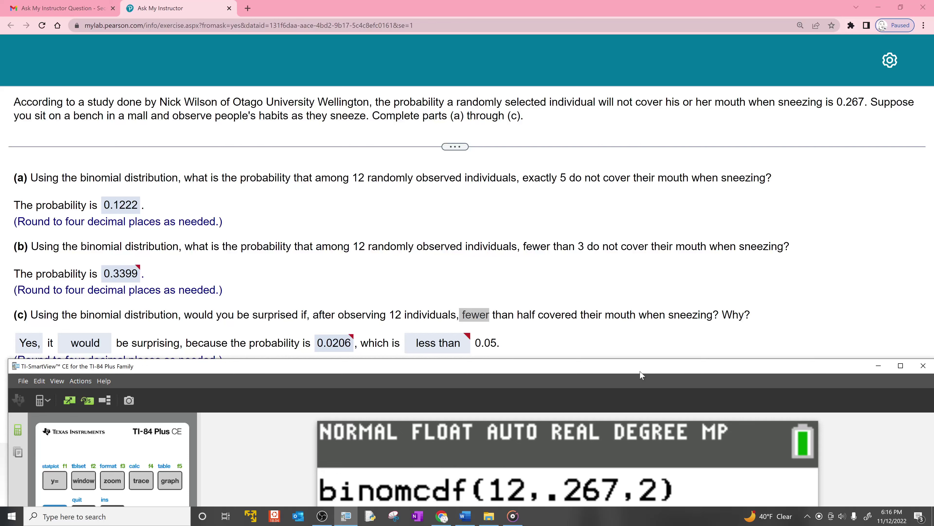
pyautogui.moveTo(644, 366); pyautogui.dragTo(603, 28)
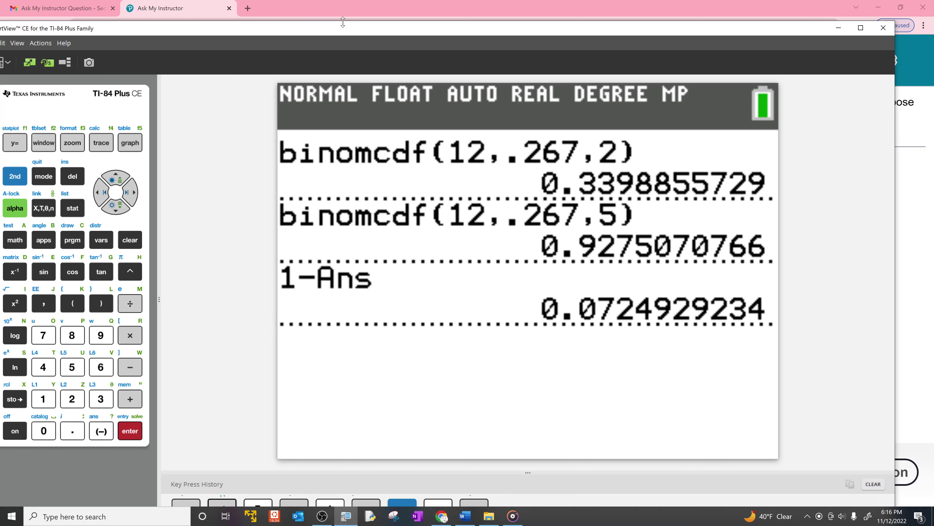
pyautogui.moveTo(343, 22); pyautogui.dragTo(394, 435)
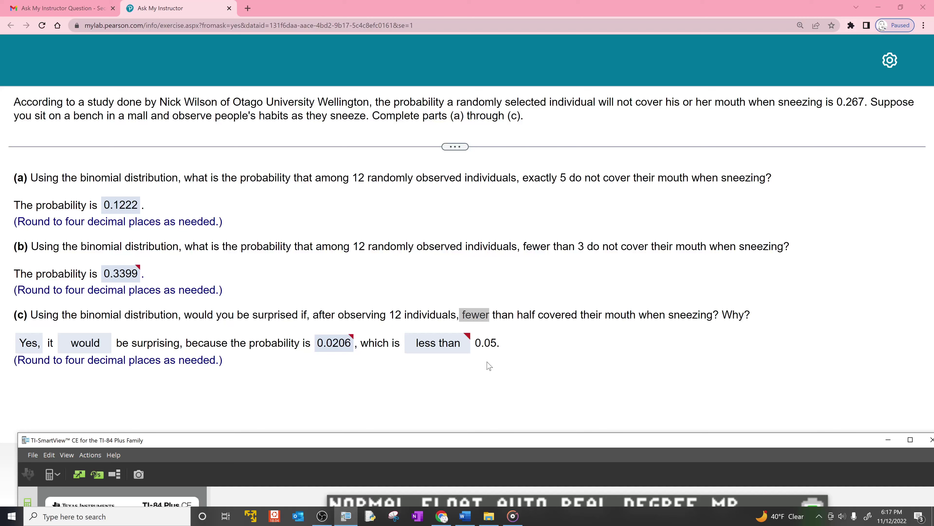
pyautogui.moveTo(485, 441); pyautogui.dragTo(467, 1)
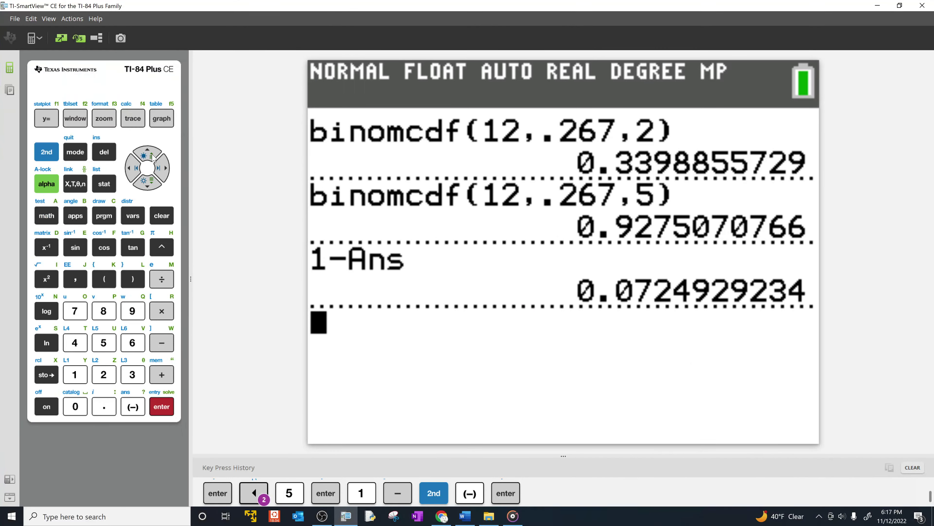
# Step: Scroll through earlier calculator entries and clear the home screen
pyautogui.click(45, 155)
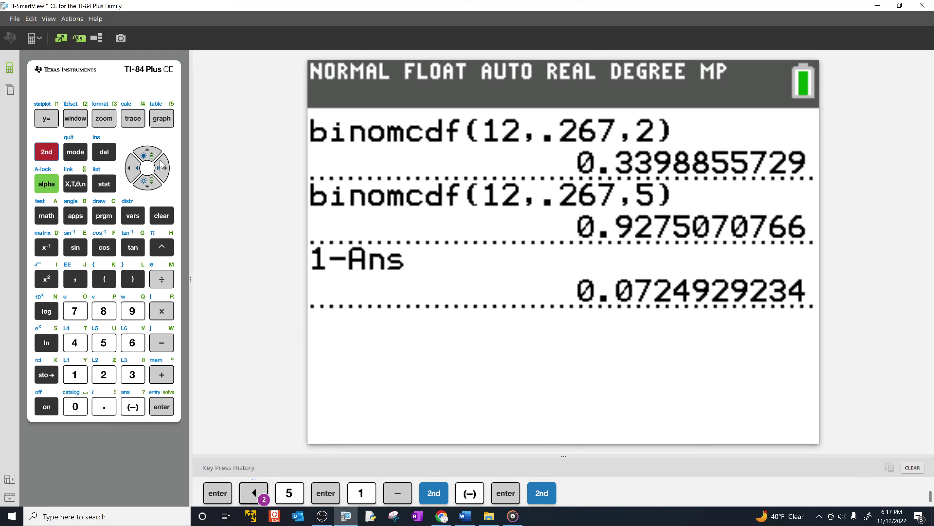
pyautogui.click(155, 157)
pyautogui.click(155, 158)
pyautogui.click(155, 157)
pyautogui.click(155, 158)
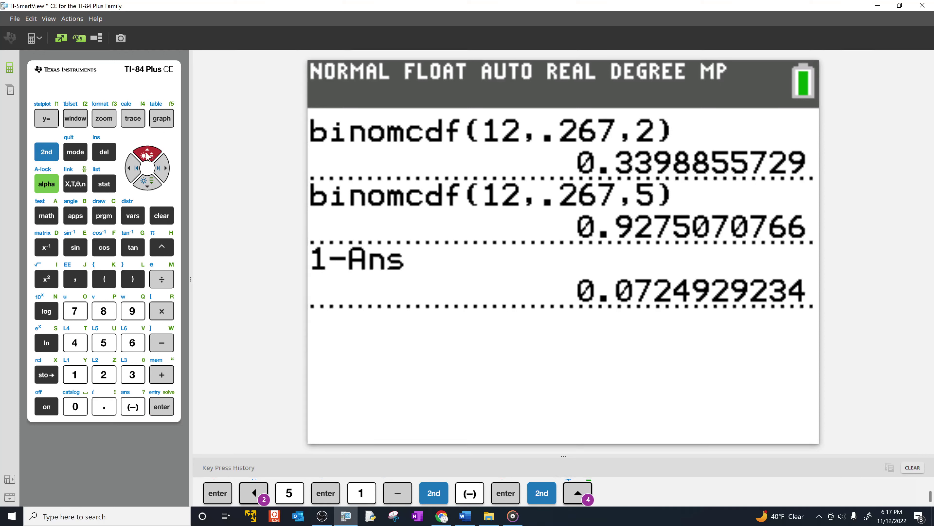
pyautogui.click(154, 161)
pyautogui.click(158, 219)
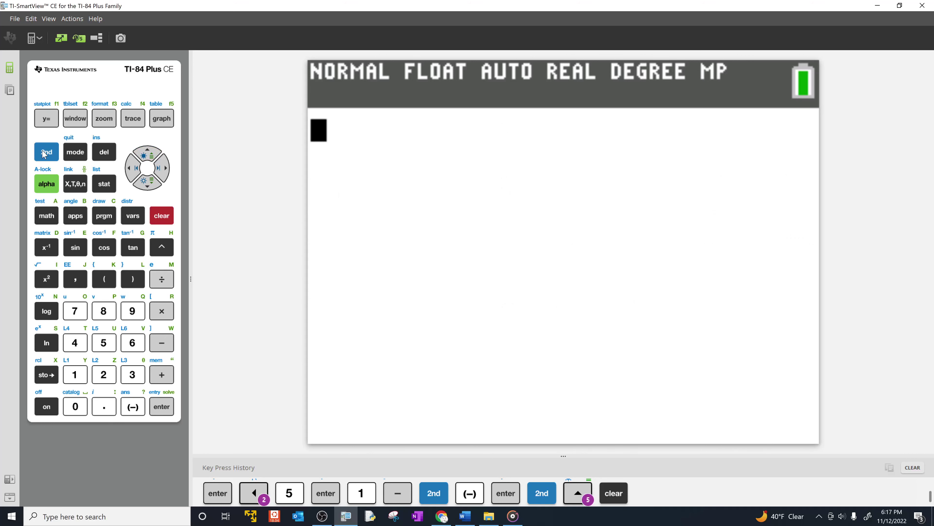
# Step: Recall binomcdf(12,.267,5), change 5 to 6, and evaluate it to 0.9794305082
pyautogui.click(152, 151)
pyautogui.click(152, 152)
pyautogui.click(149, 152)
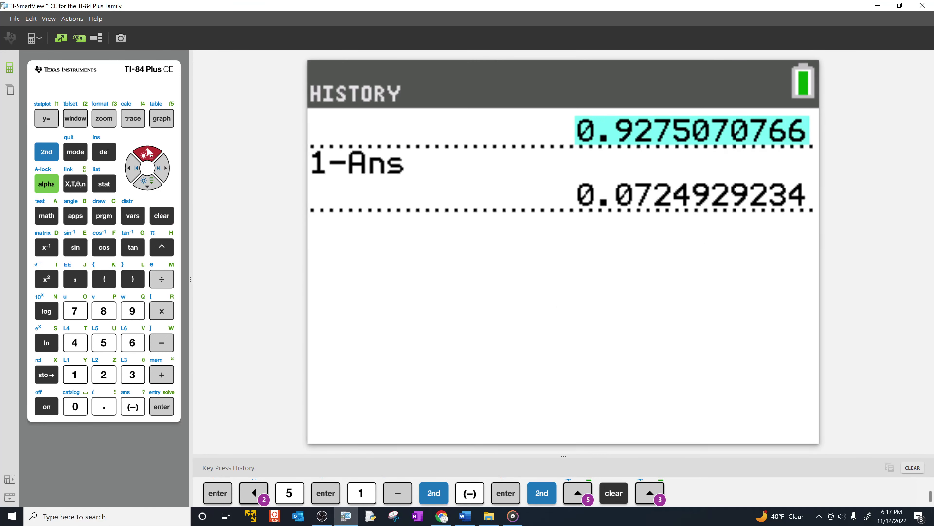
pyautogui.click(148, 152)
pyautogui.click(164, 410)
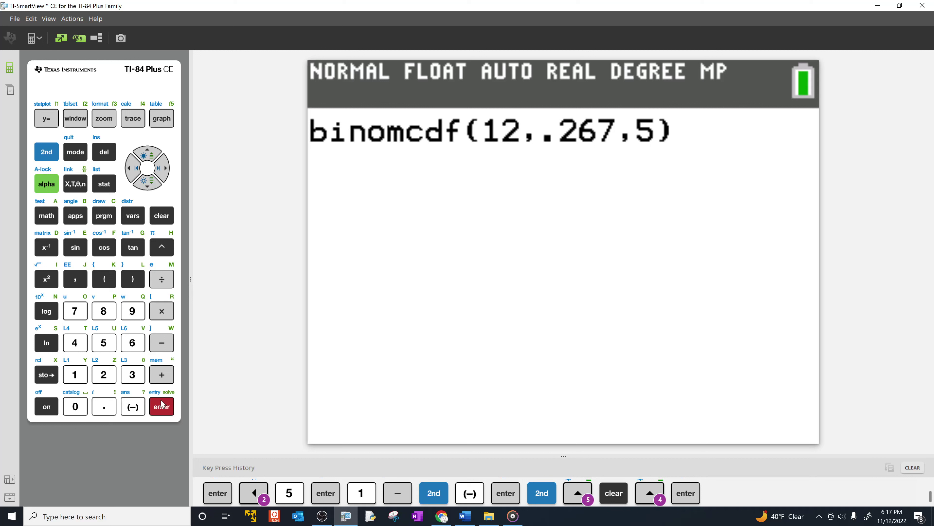
pyautogui.click(131, 170)
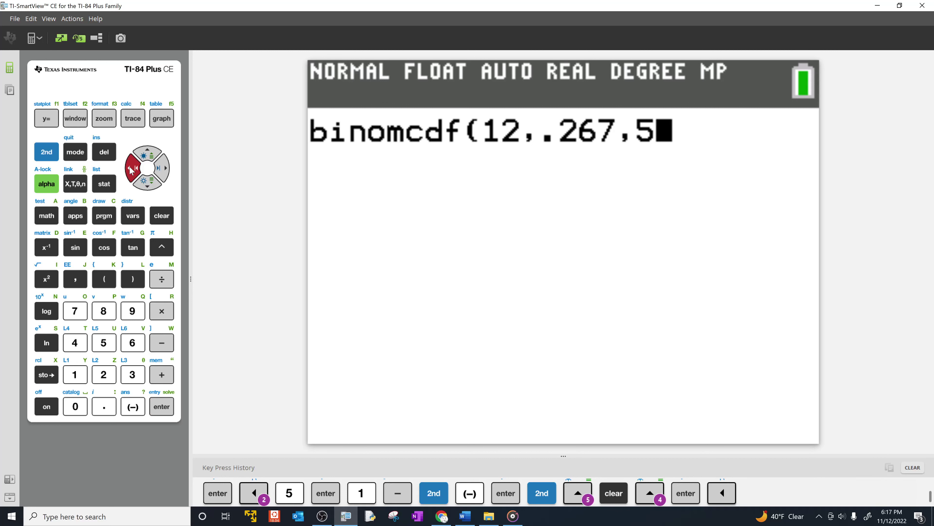
pyautogui.click(132, 170)
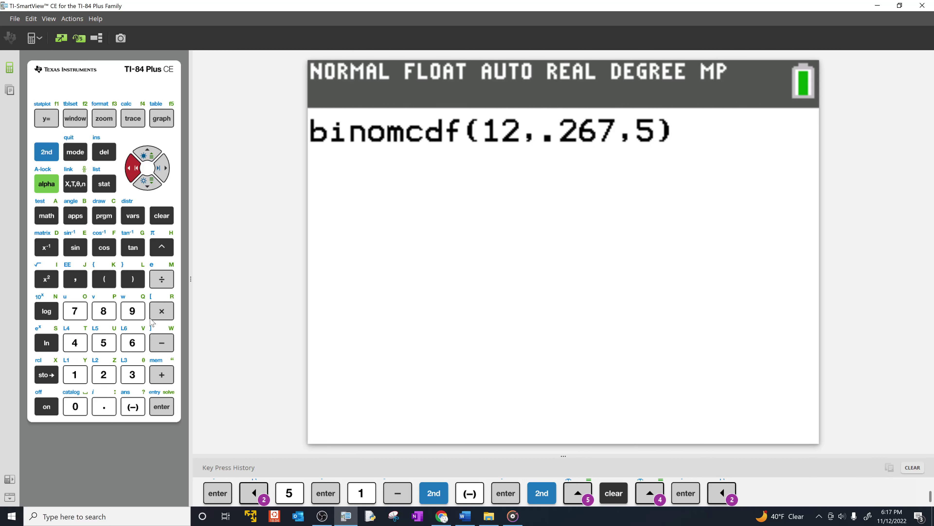
pyautogui.click(133, 344)
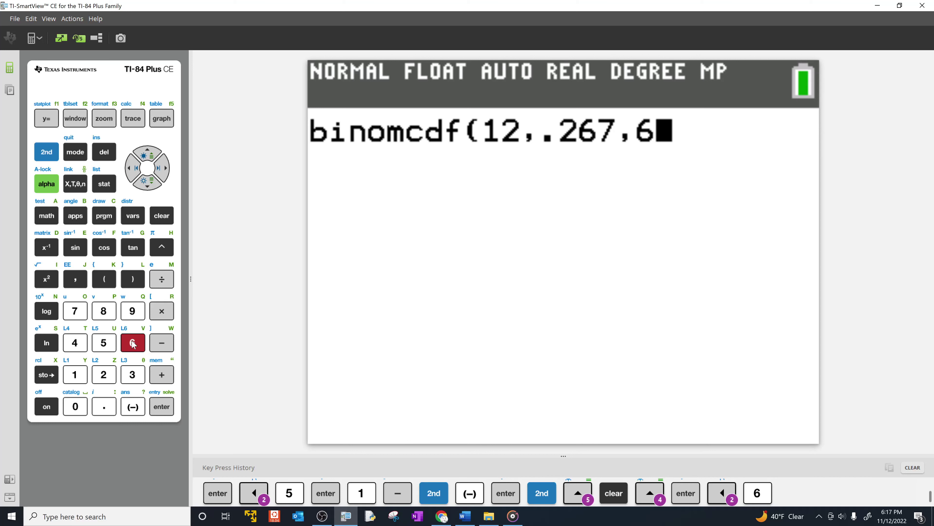
pyautogui.click(162, 406)
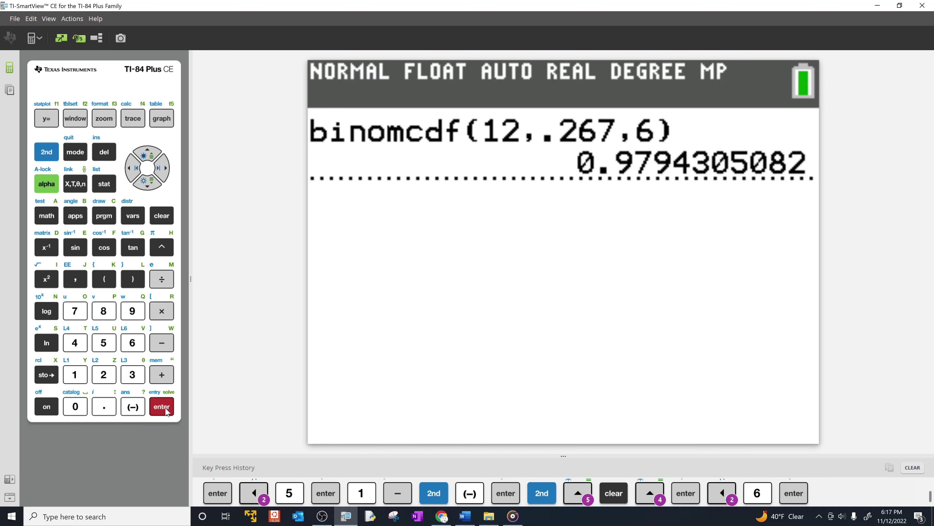
# Step: Compute 1−Ans to get 0.0205694918 for part (c), then move the calculator aside
pyautogui.click(75, 375)
pyautogui.click(161, 343)
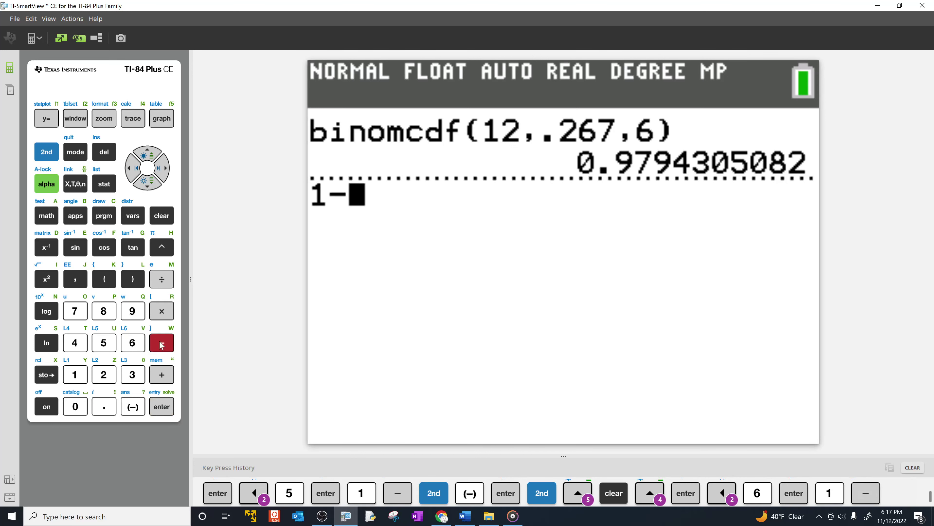
pyautogui.click(50, 152)
pyautogui.click(132, 406)
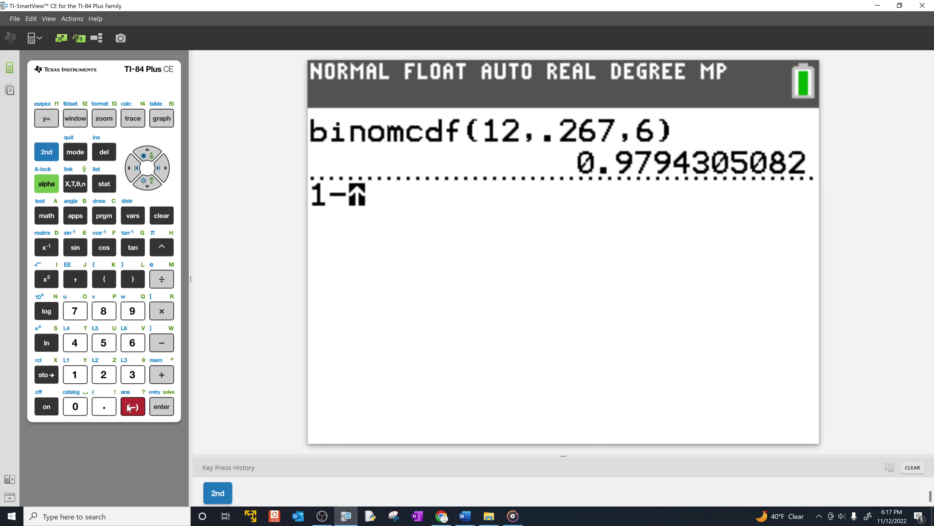
pyautogui.click(168, 408)
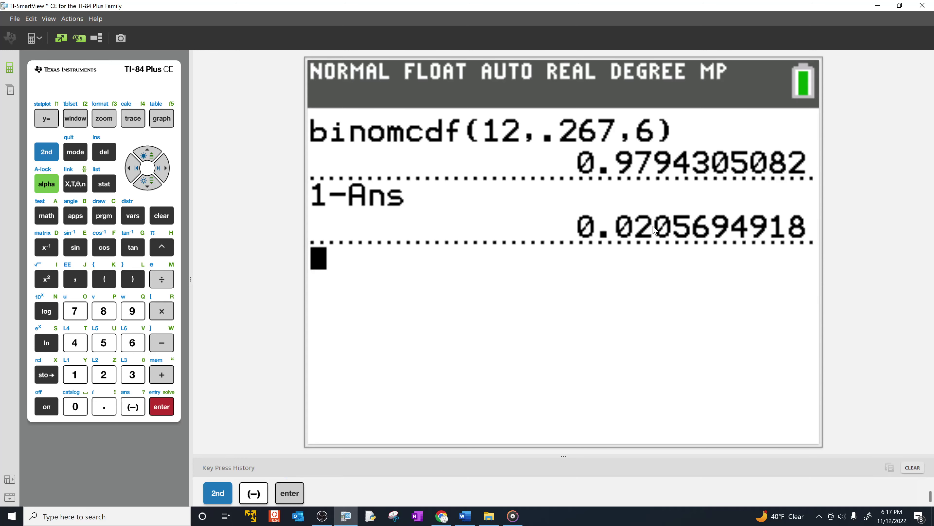
pyautogui.moveTo(608, 8); pyautogui.dragTo(569, 408)
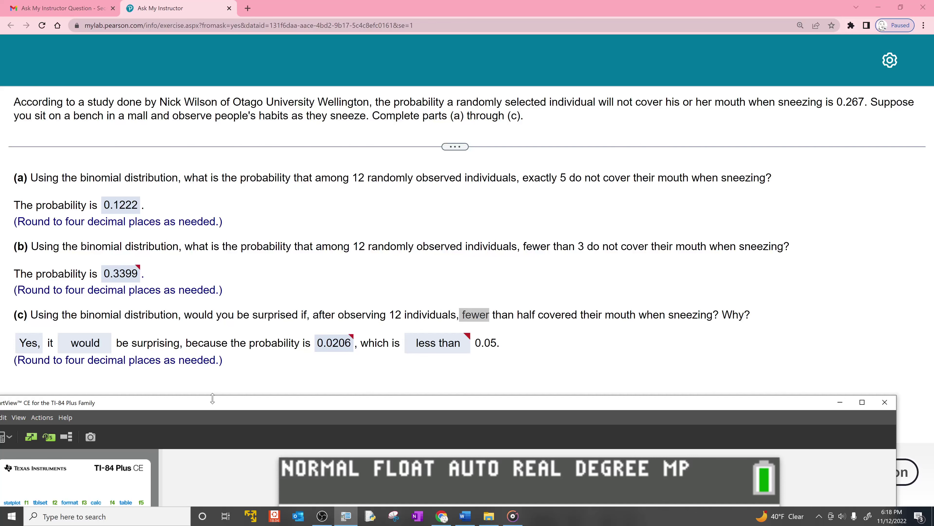
# Step: Minimize TI-SmartView CE and open StatCrunch from the Get more help menu
pyautogui.moveTo(216, 405); pyautogui.dragTo(255, 43)
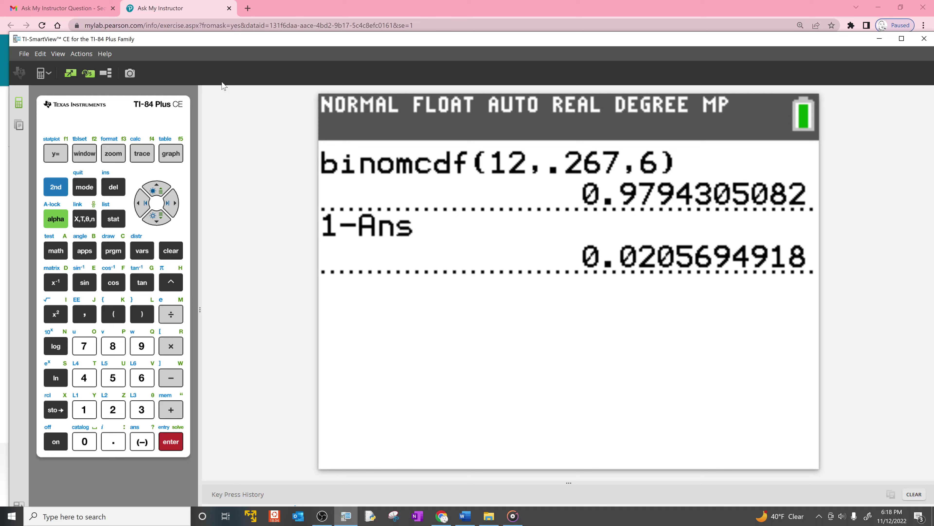
pyautogui.click(880, 38)
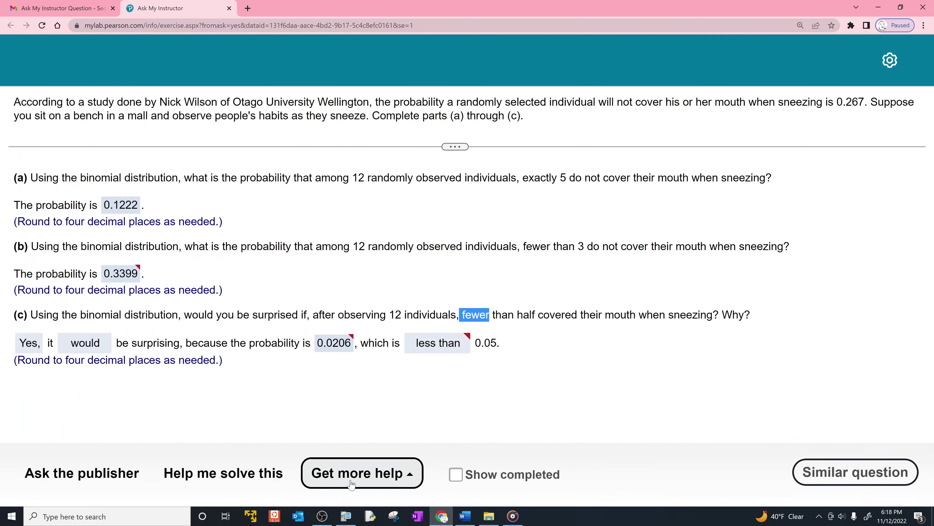
pyautogui.click(323, 478)
pyautogui.click(339, 434)
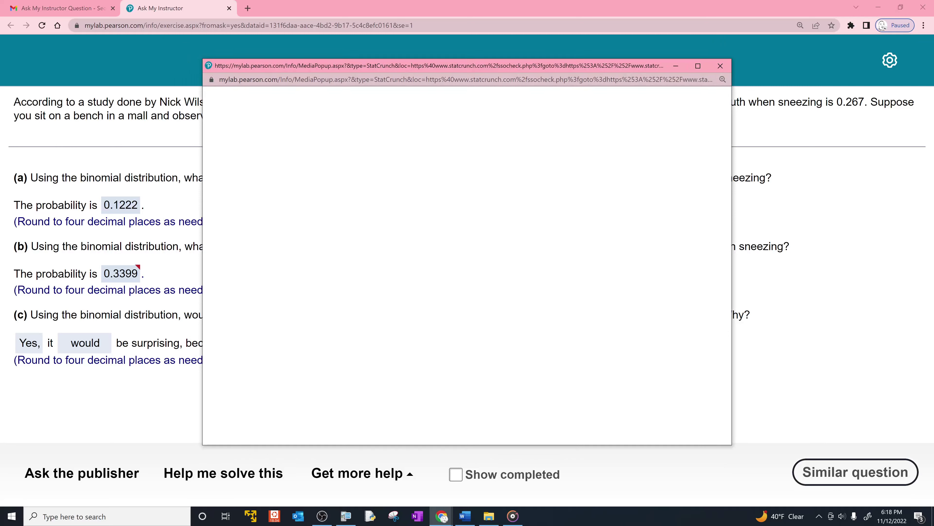
# Step: Reload the blank StatCrunch popup, then close it
pyautogui.rightClick(253, 80)
pyautogui.rightClick(244, 110)
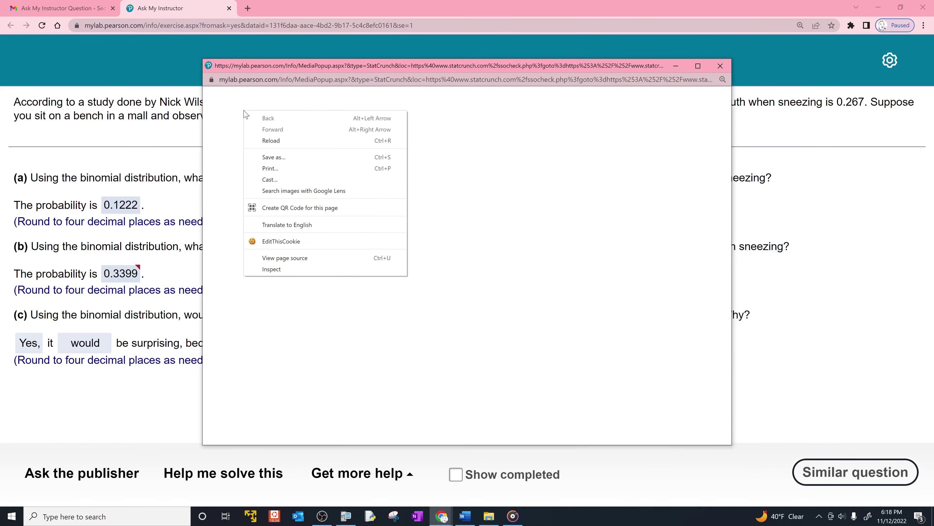
pyautogui.click(259, 142)
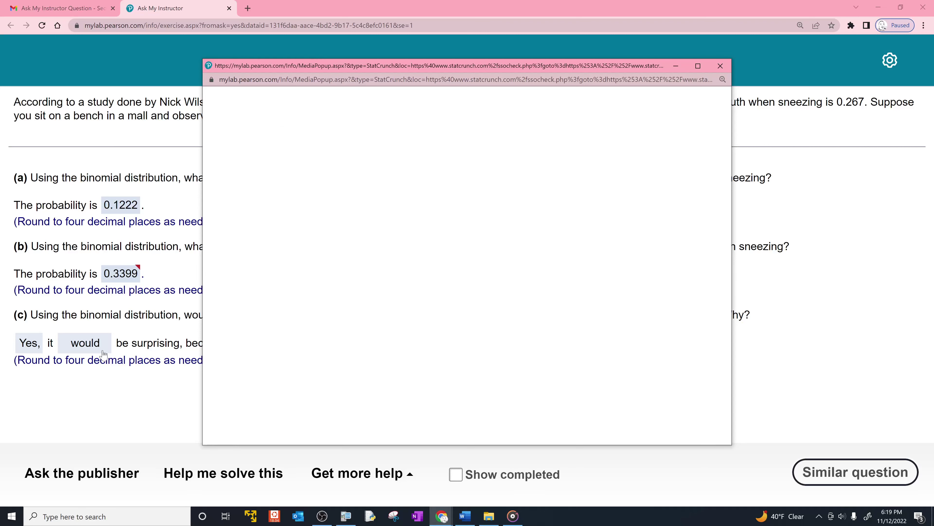
pyautogui.click(116, 425)
# Step: Reopen StatCrunch from Get more help, reload the still-blank popup, and close it
pyautogui.click(355, 479)
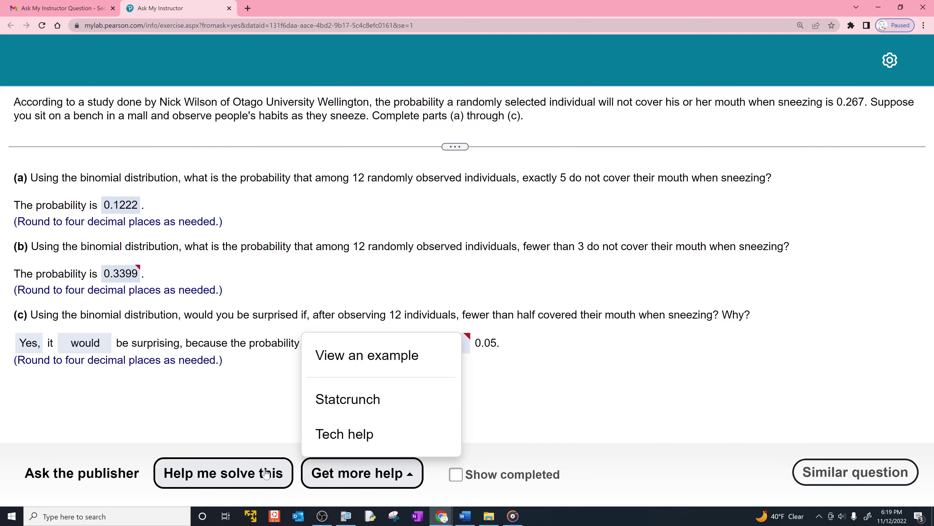
pyautogui.click(355, 409)
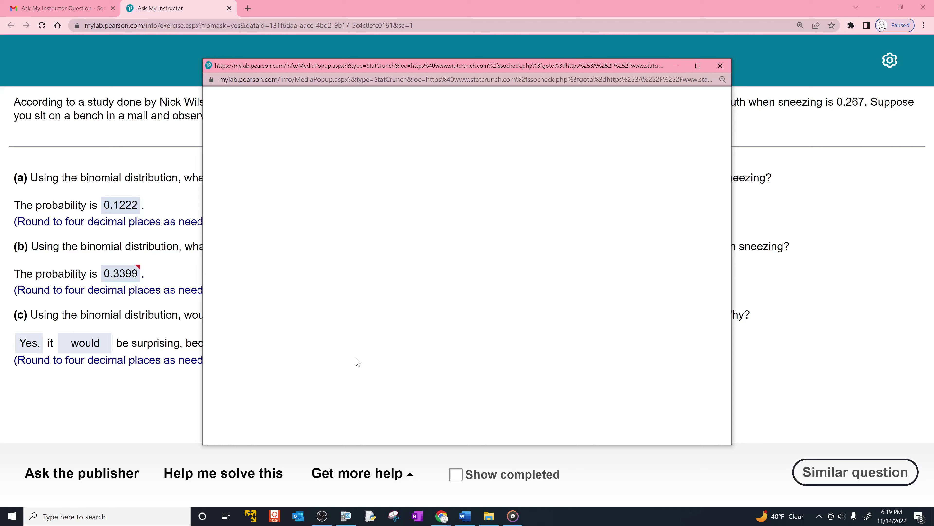
pyautogui.rightClick(357, 343)
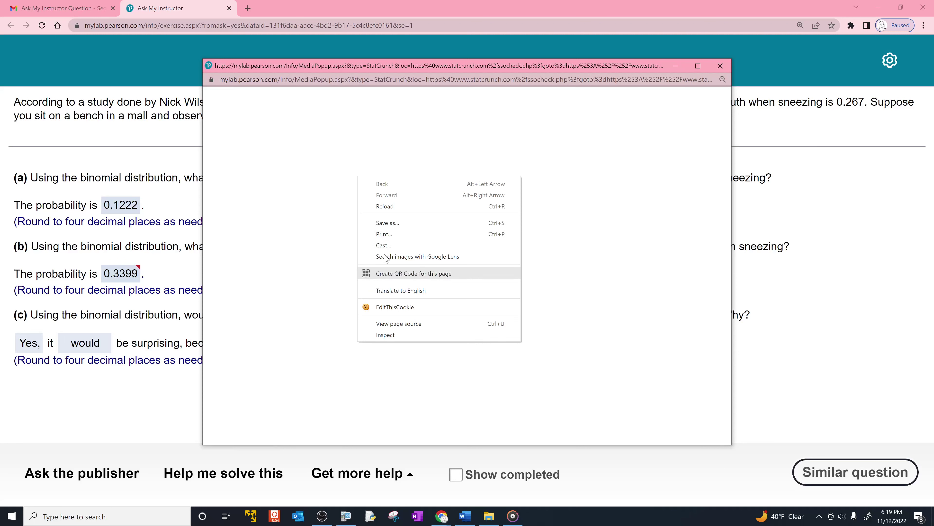
pyautogui.click(386, 207)
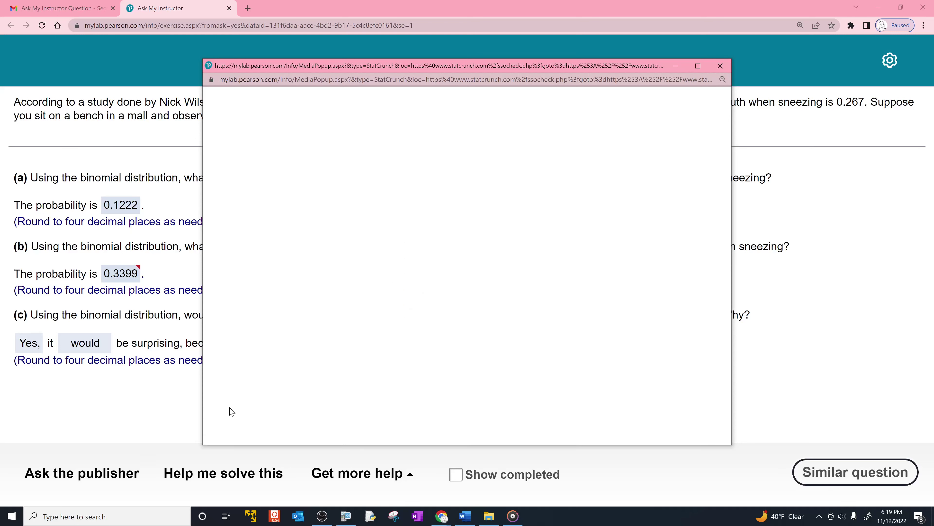
pyautogui.click(167, 433)
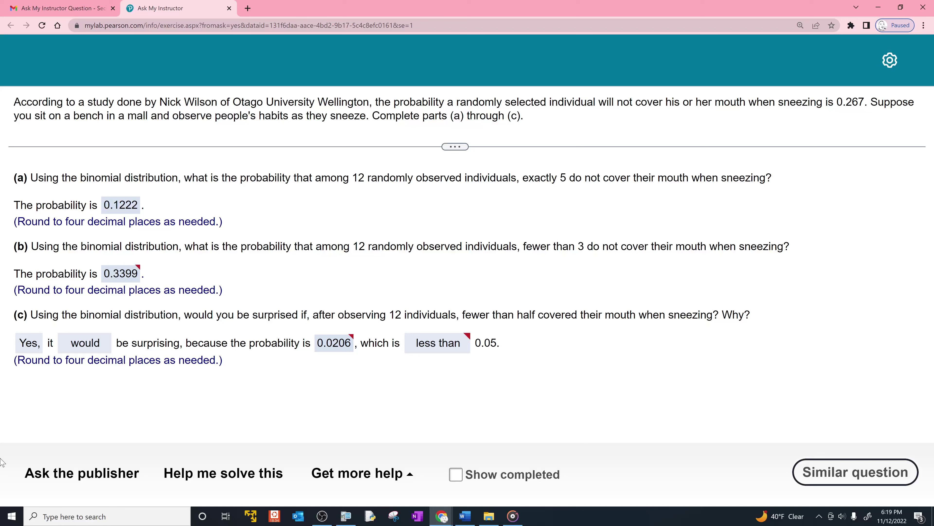